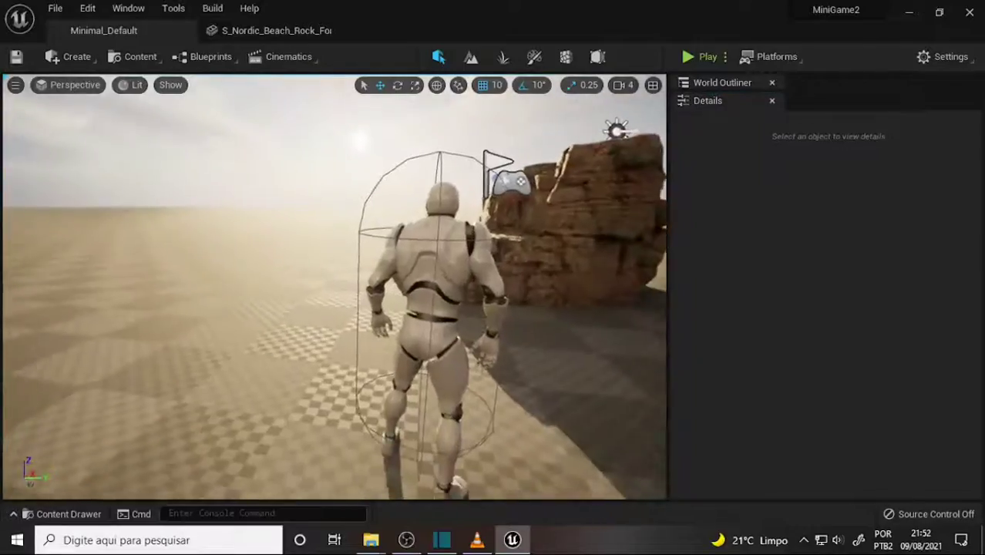
- Orbit the view around the mannequin character and the rock formation
right_click_drag(432, 269, 493, 267)
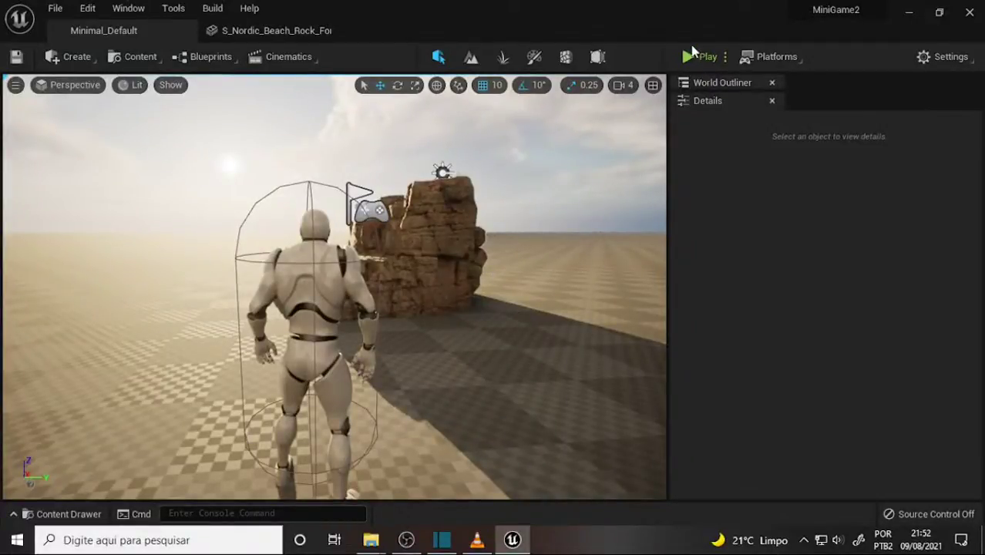
left_click(708, 56)
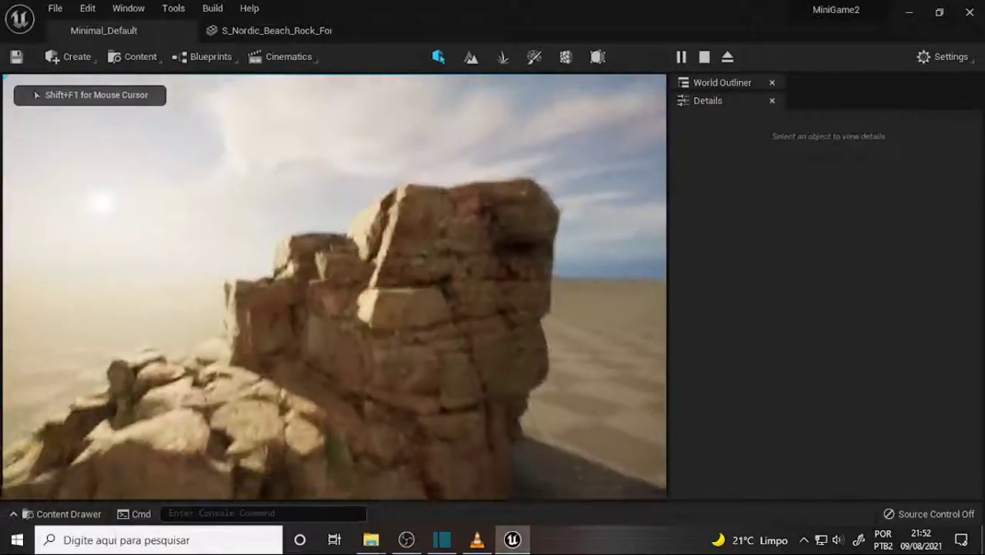
key("Escape")
scroll(470, 220, "down", 5)
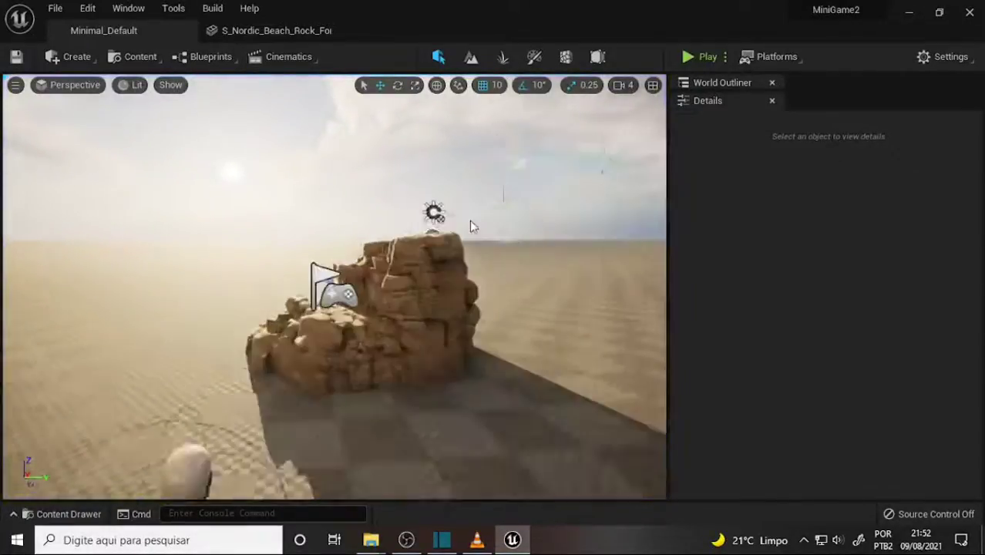
scroll(469, 220, "up", 2)
scroll(463, 223, "down", 2)
right_click_drag(450, 226, 450, 226)
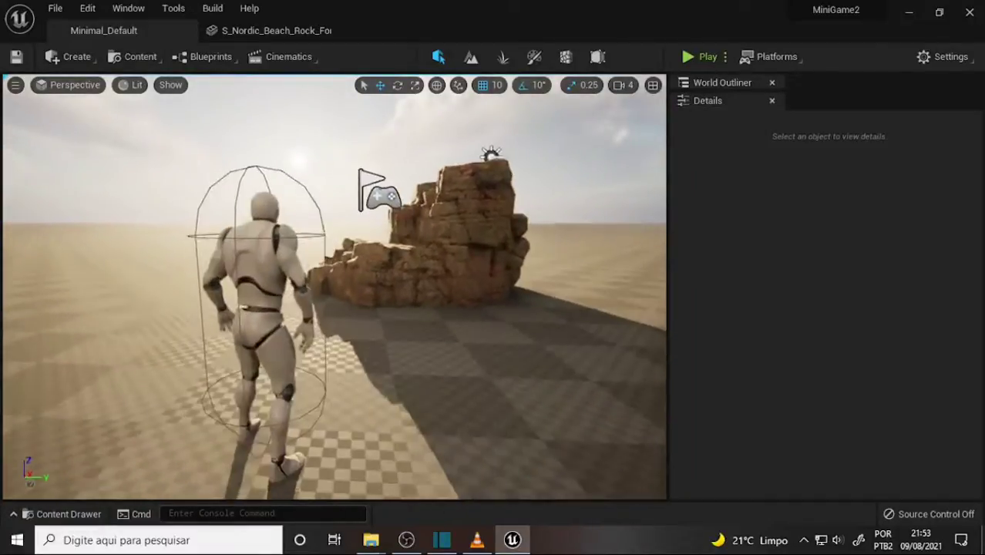
right_click_drag(434, 286, 427, 286)
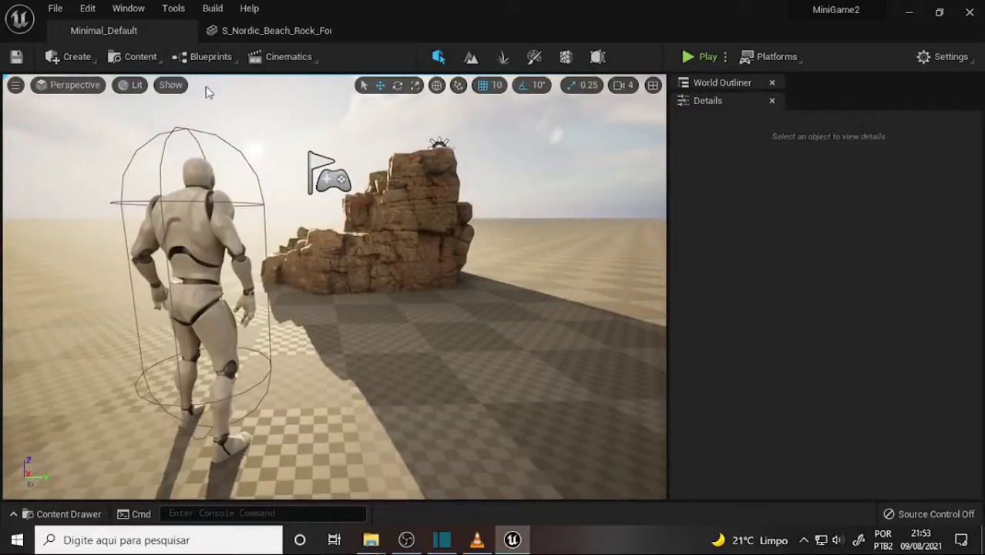
- In World Settings, set the GameMode Override to ThirdPersonGameMode and bring up the Content Drawer
left_click(128, 7)
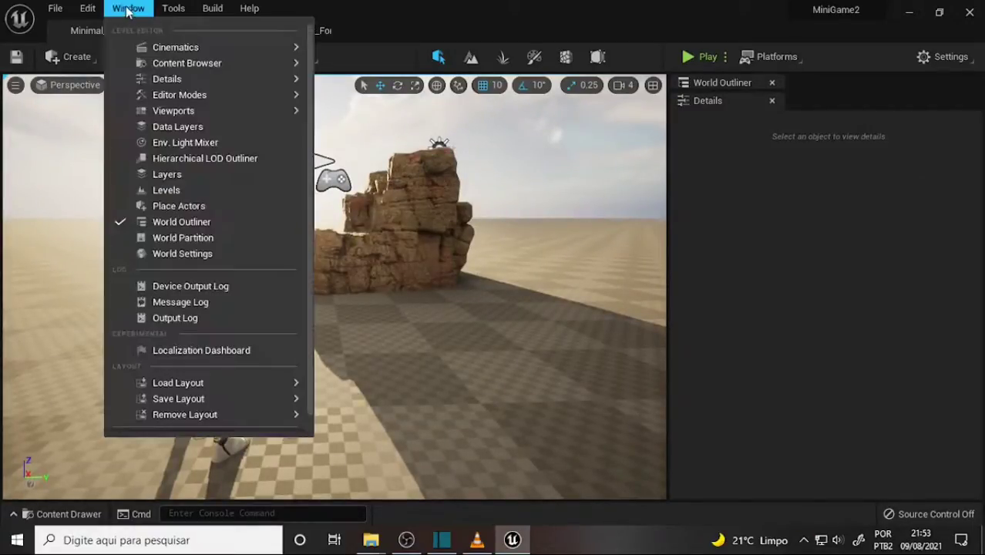
left_click(197, 253)
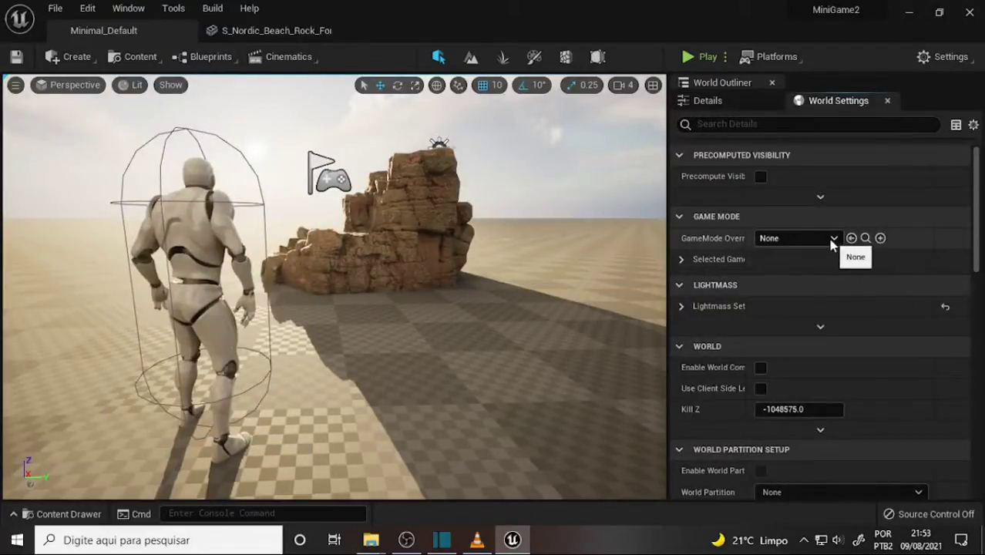
left_click(834, 239)
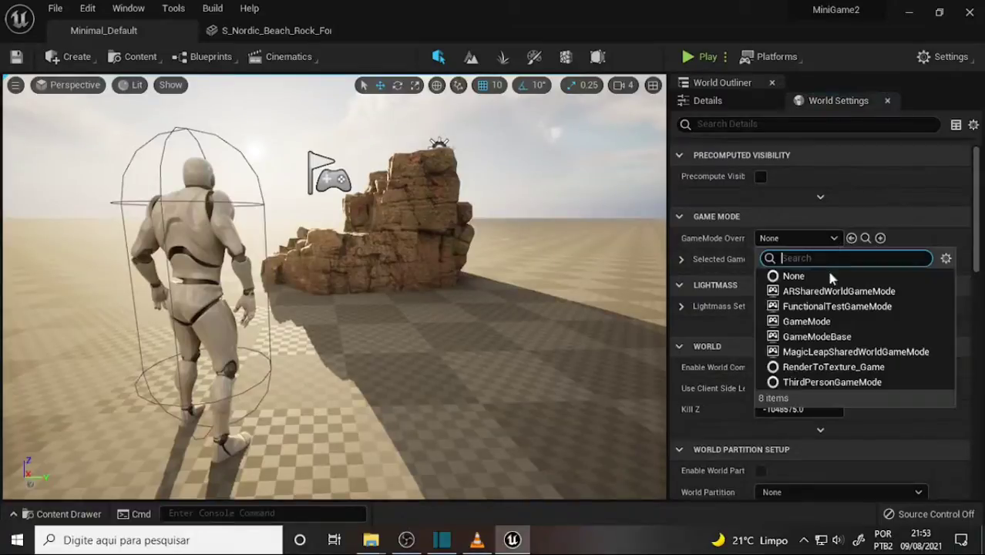
left_click(829, 382)
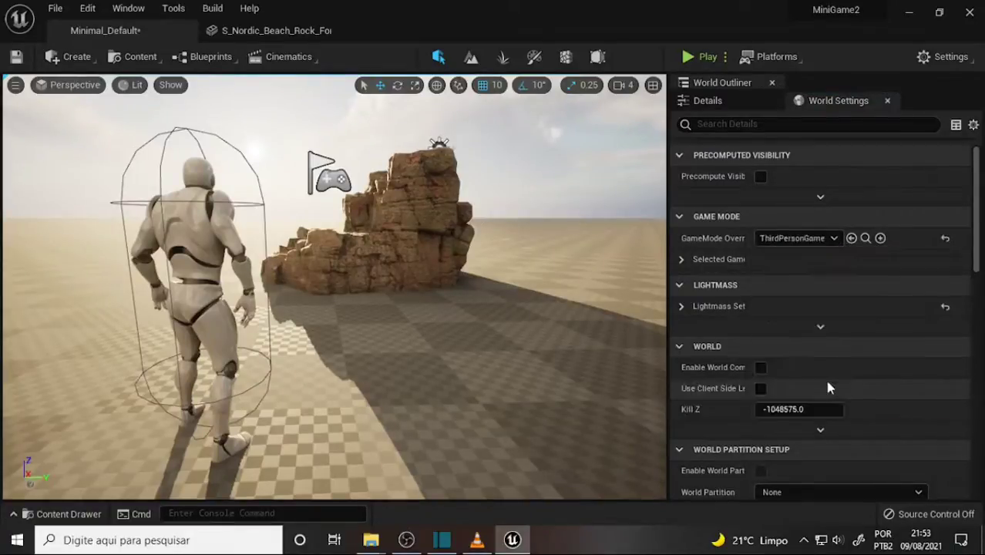
left_click(52, 512)
mouse_move(189, 411)
left_mouse_down()
mouse_move(687, 247)
mouse_move(835, 241)
mouse_move(837, 216)
mouse_move(835, 243)
left_mouse_up()
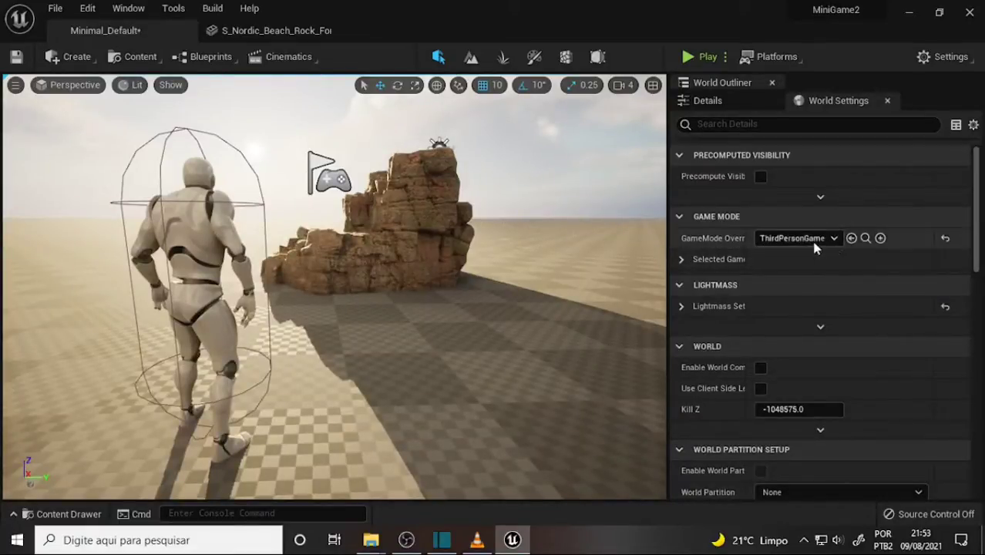
left_click(703, 57)
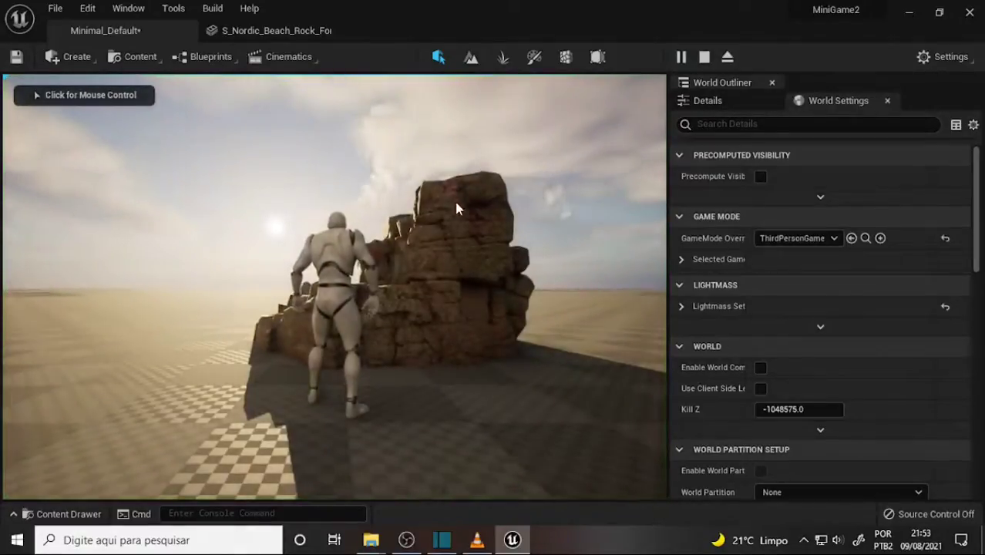
left_click(386, 281)
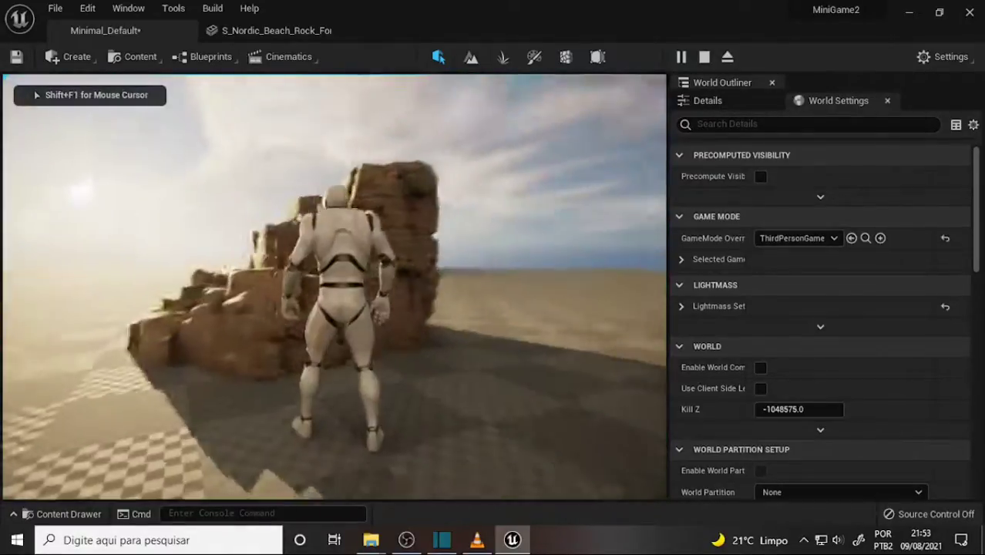
key("w")
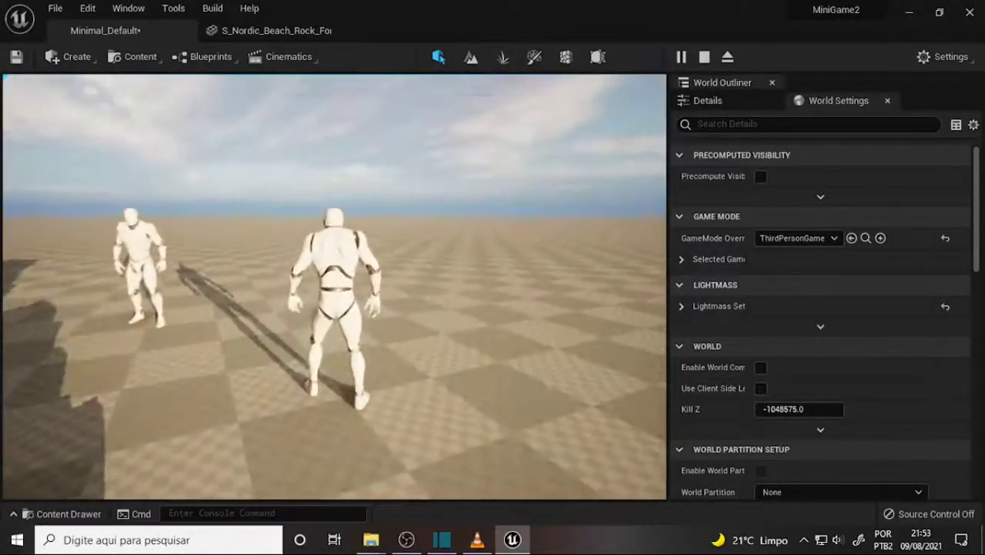
key("Escape")
mouse_move(349, 328)
left_mouse_down()
mouse_move(336, 302)
mouse_move(202, 315)
mouse_move(367, 256)
left_mouse_up()
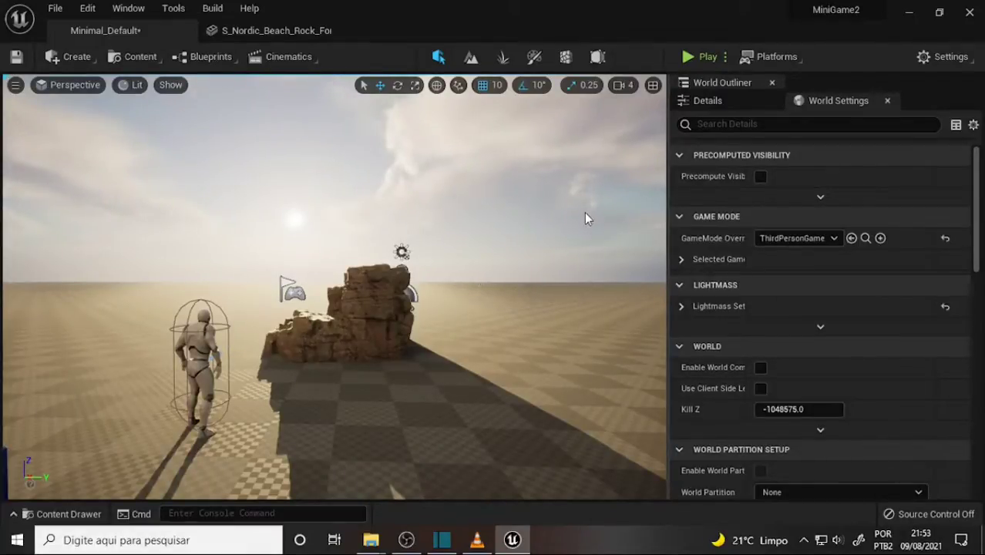
right_click_drag(585, 218, 532, 225)
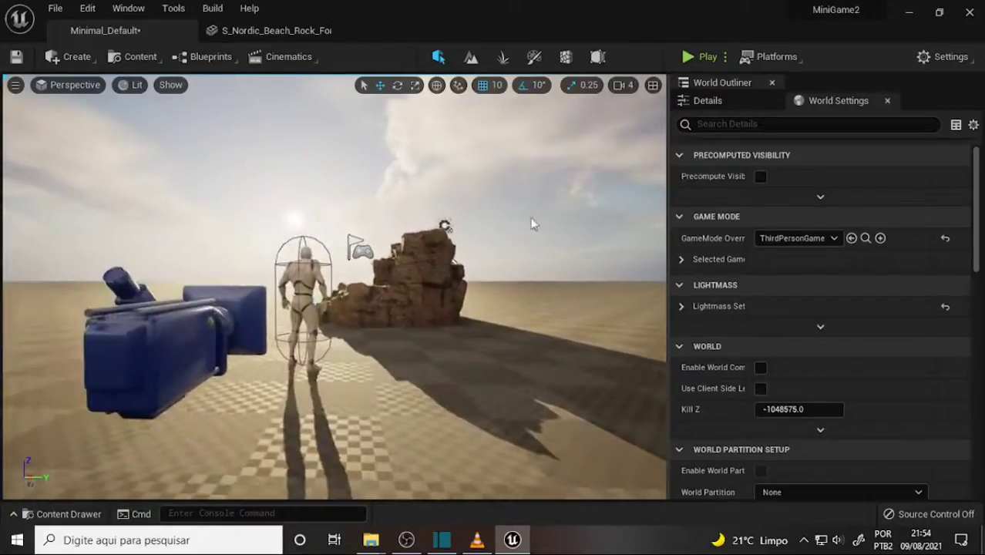
left_click(305, 308)
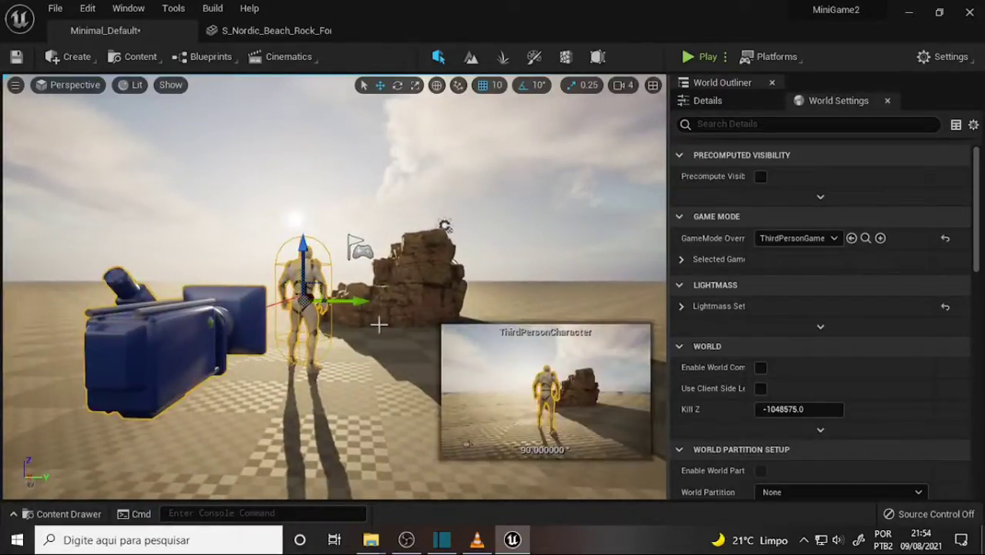
left_click_drag(358, 302, 352, 291)
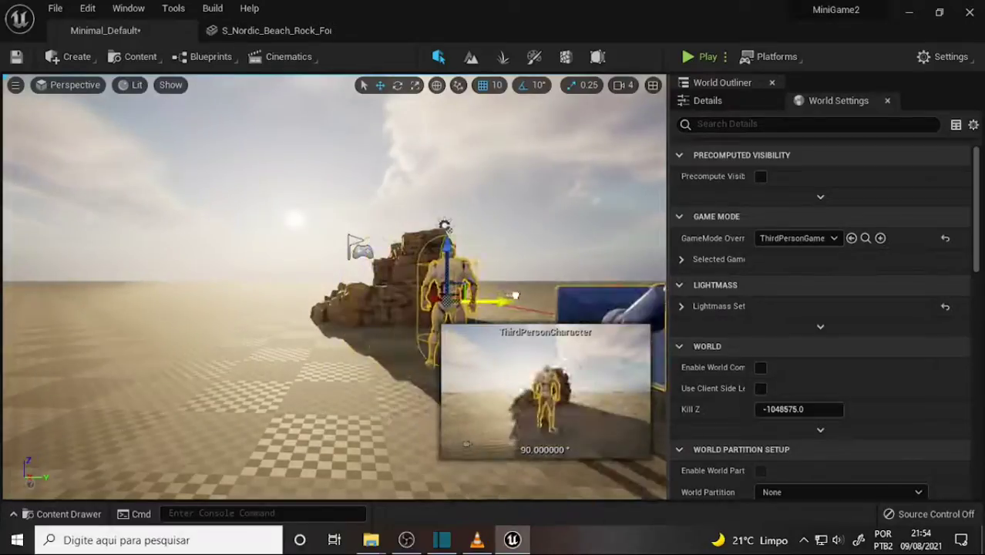
key("ctrl+z")
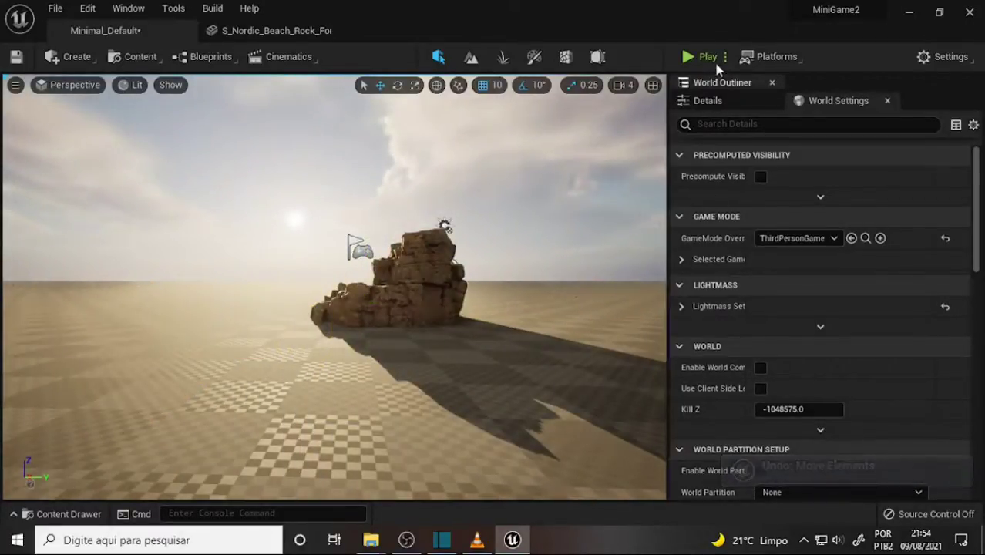
left_click(688, 57)
left_click(585, 218)
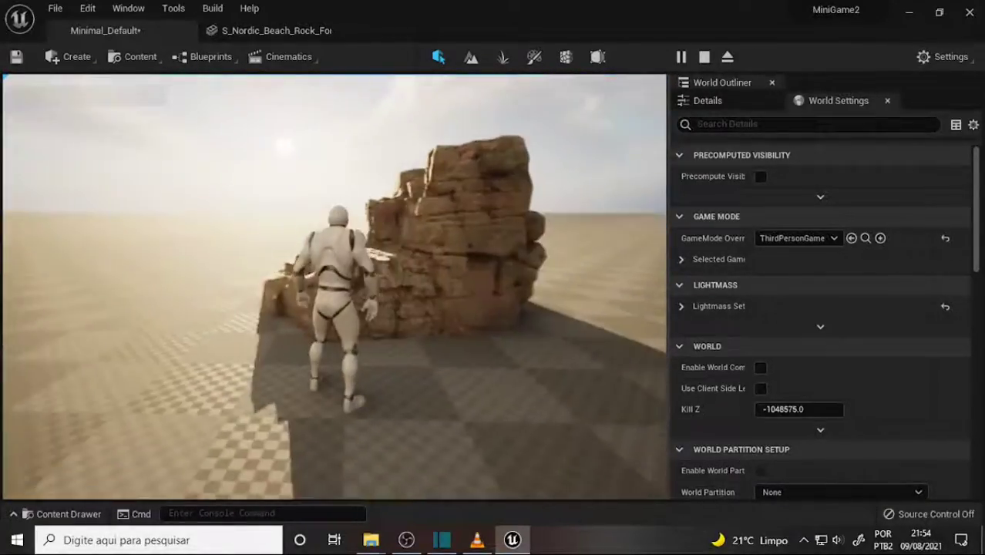
key("w")
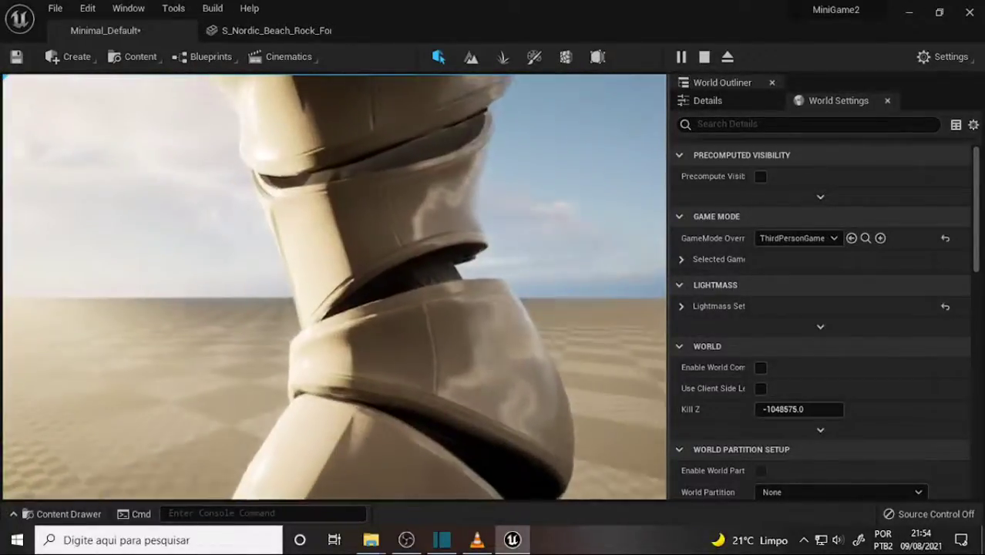
key("Escape")
right_click_drag(472, 198, 470, 324)
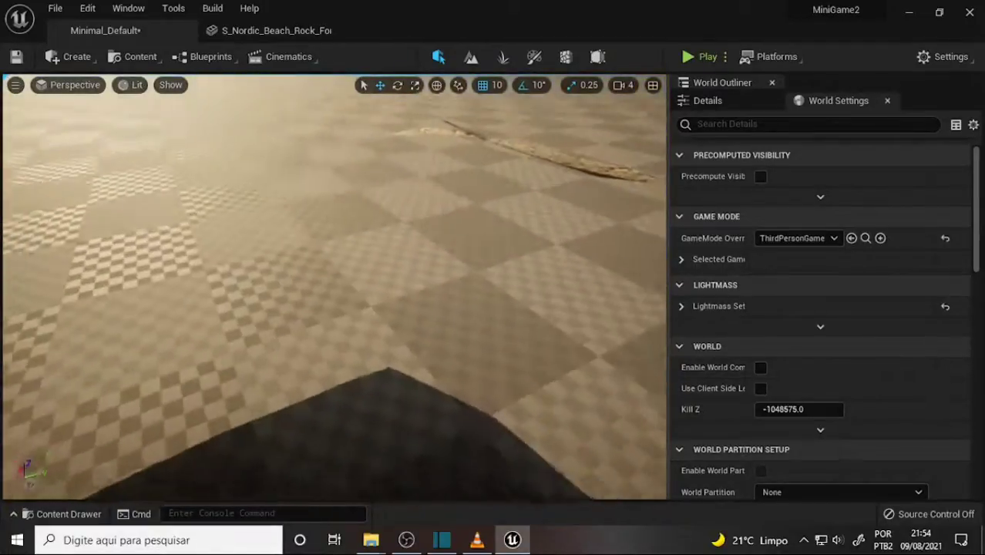
mouse_move(472, 220)
right_mouse_down()
mouse_move(463, 247)
mouse_move(429, 226)
right_mouse_up()
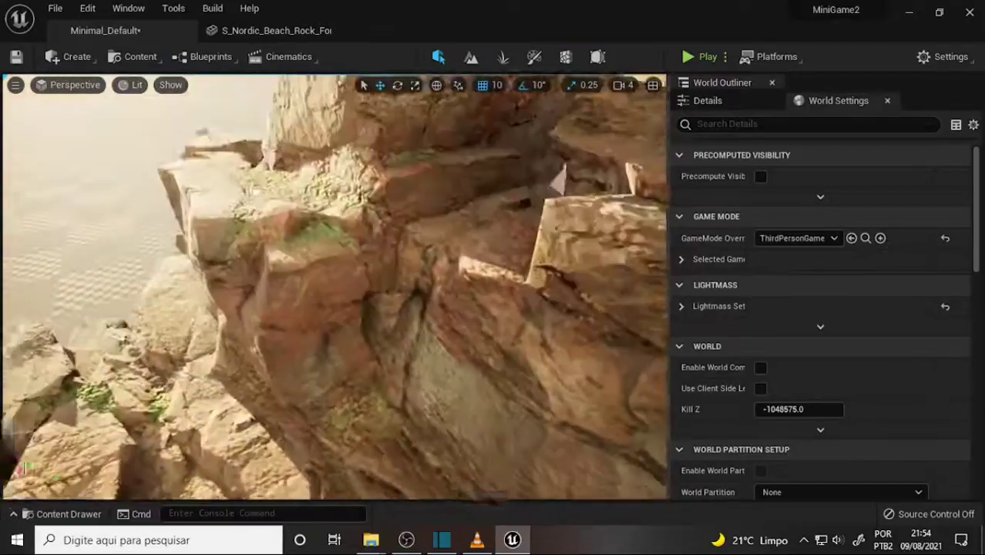
scroll(429, 223, "down", 3)
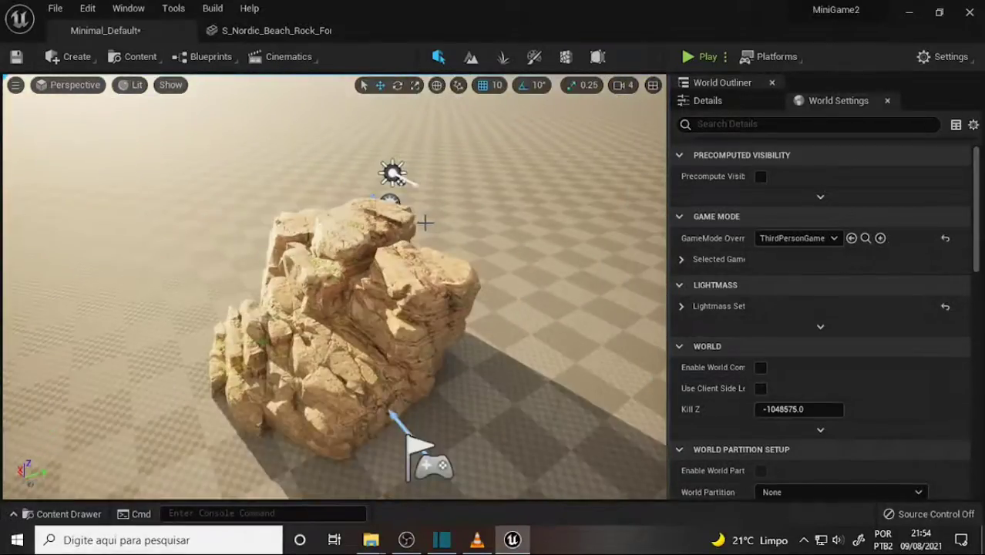
- Inspect the S_Nordic_Beach_Rock mesh's collision options, then glance at the VLC tutorial video
left_click(271, 33)
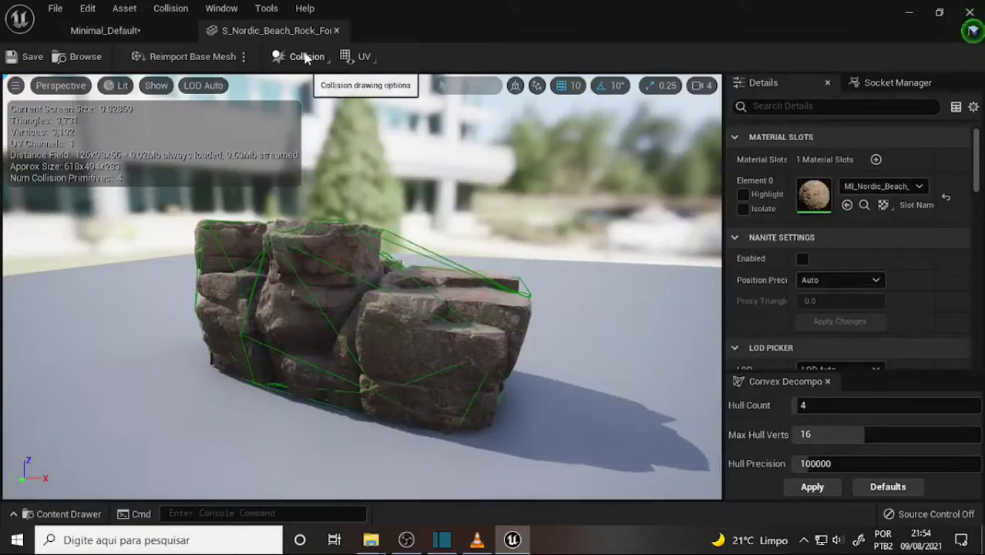
left_click(307, 57)
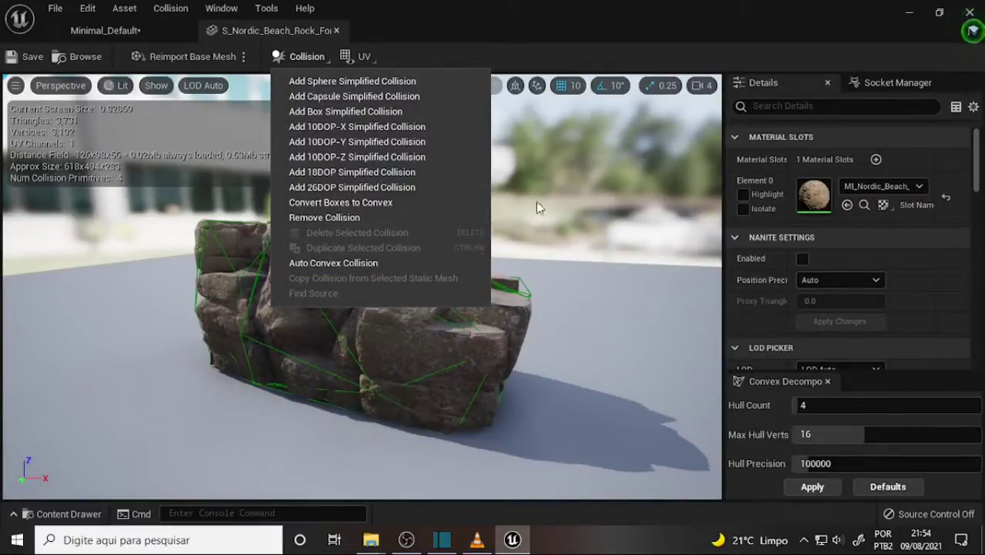
left_click(477, 542)
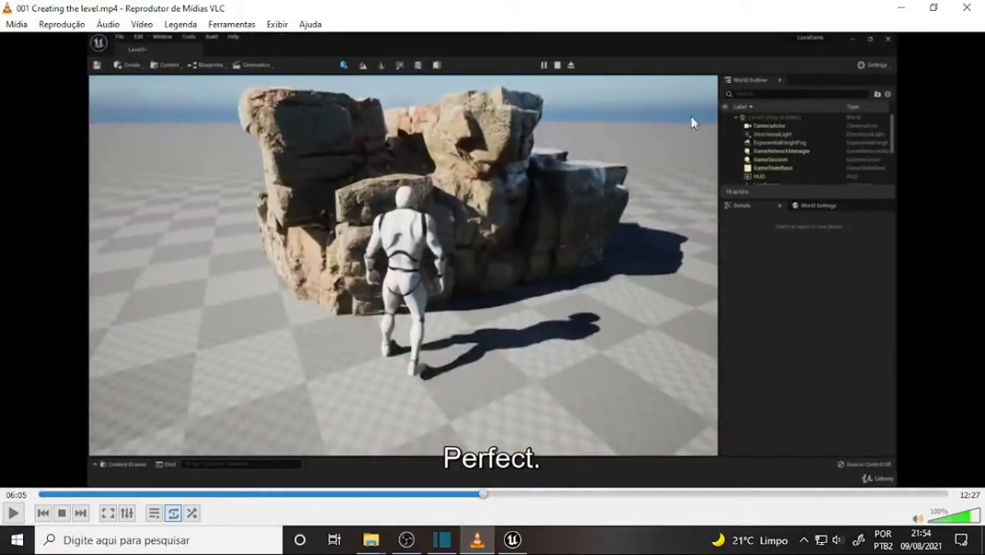
left_click(908, 11)
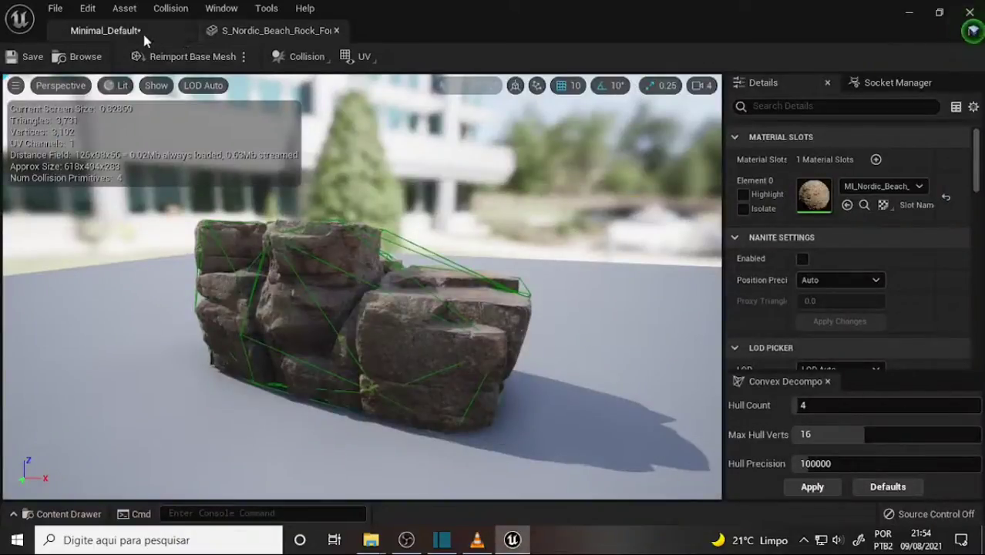
- Return to the Minimal_Default level and orbit the view around the rock formation
left_click(116, 31)
scroll(493, 202, "down", 3)
scroll(486, 203, "down", 2)
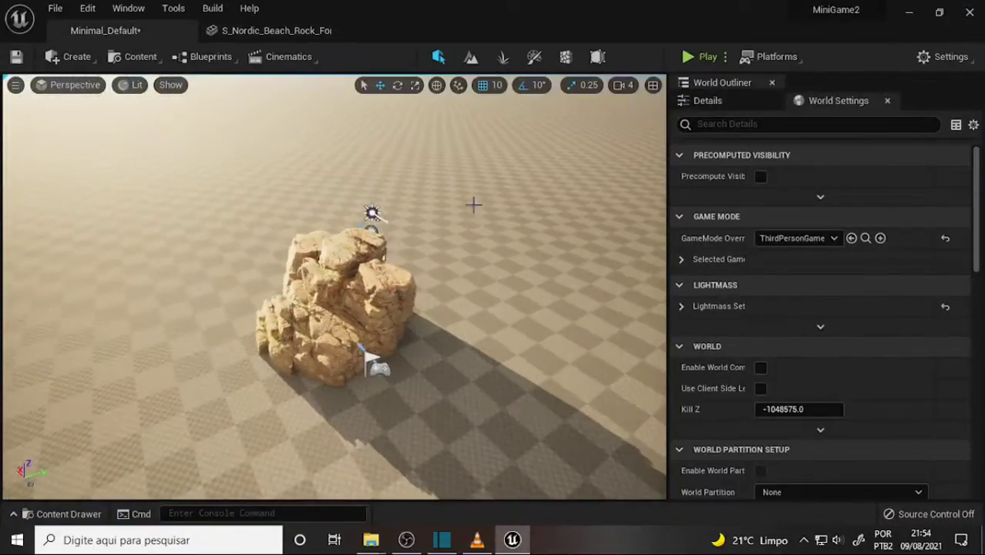
mouse_move(485, 202)
right_mouse_down()
mouse_move(474, 162)
mouse_move(486, 225)
right_mouse_up()
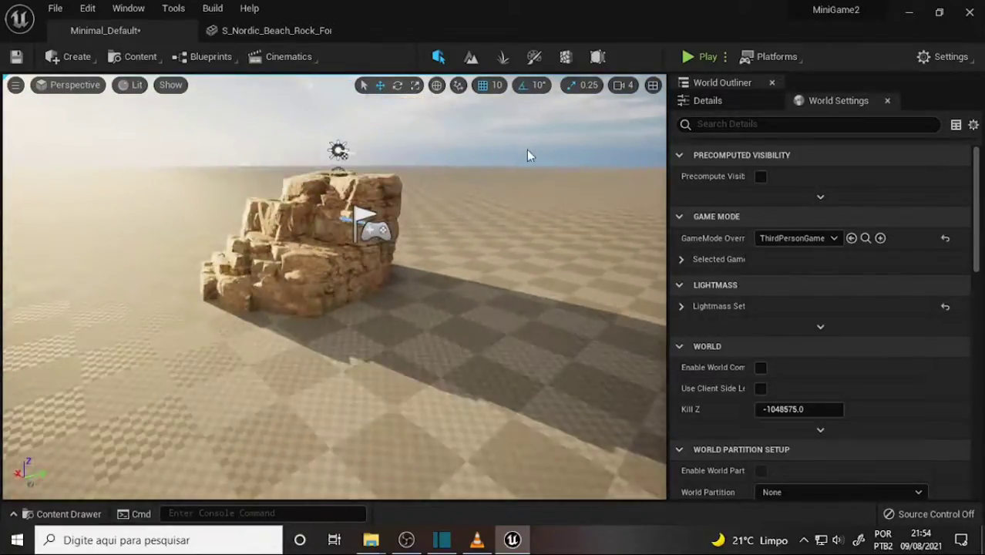
right_click_drag(527, 152, 502, 131)
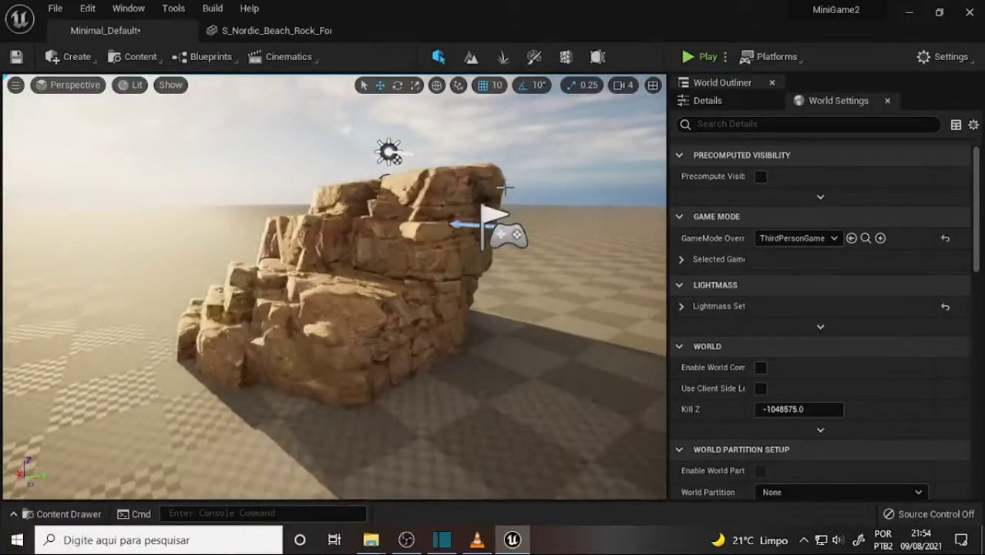
scroll(527, 196, "up", 3)
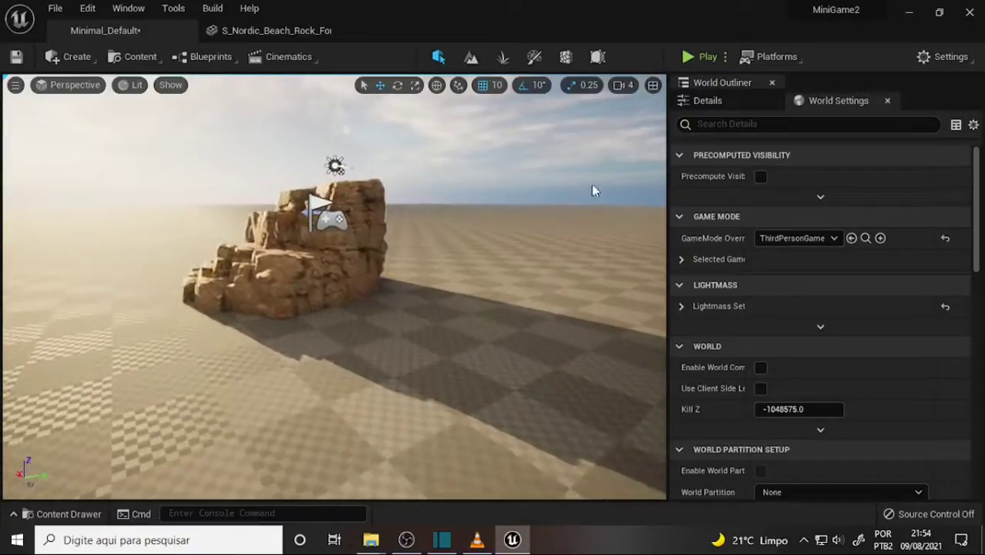
right_click_drag(591, 189, 640, 223)
key("a")
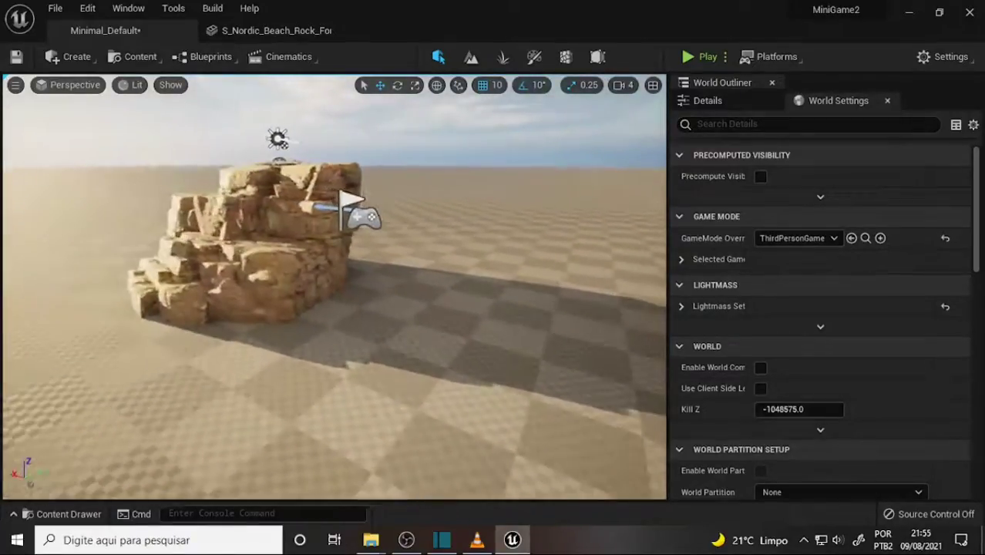
right_click_drag(528, 189, 509, 231)
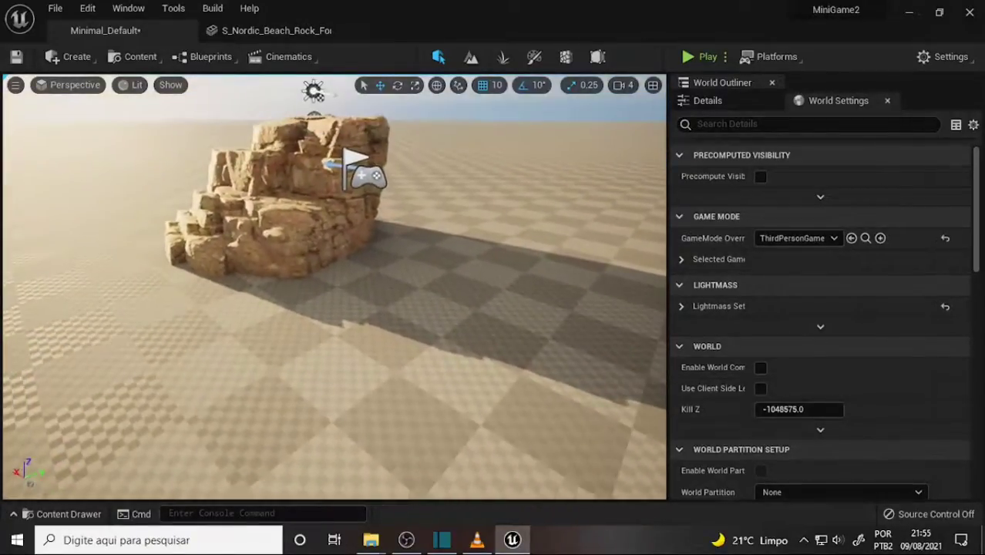
- Save all unsaved work and restore the editor window to a smaller size
left_click(53, 9)
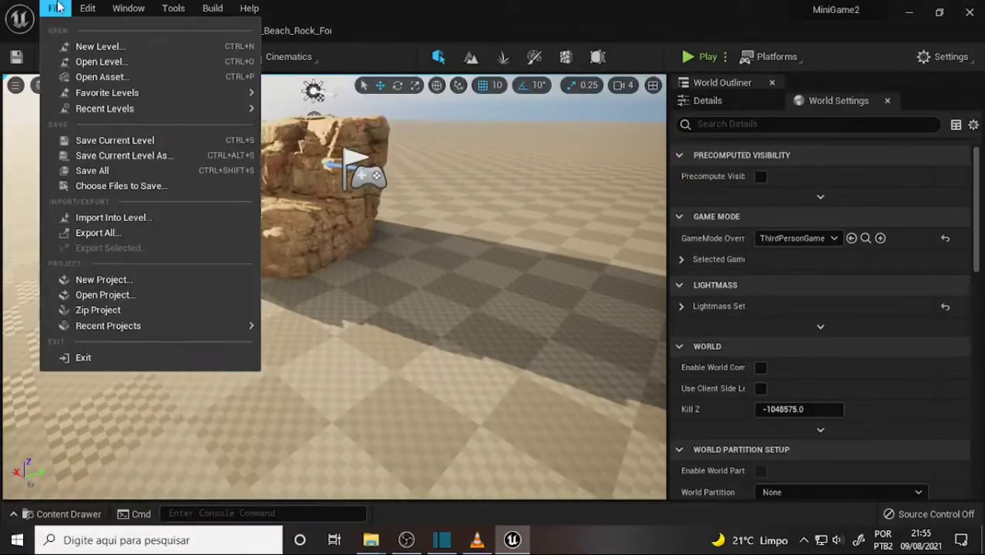
left_click(146, 171)
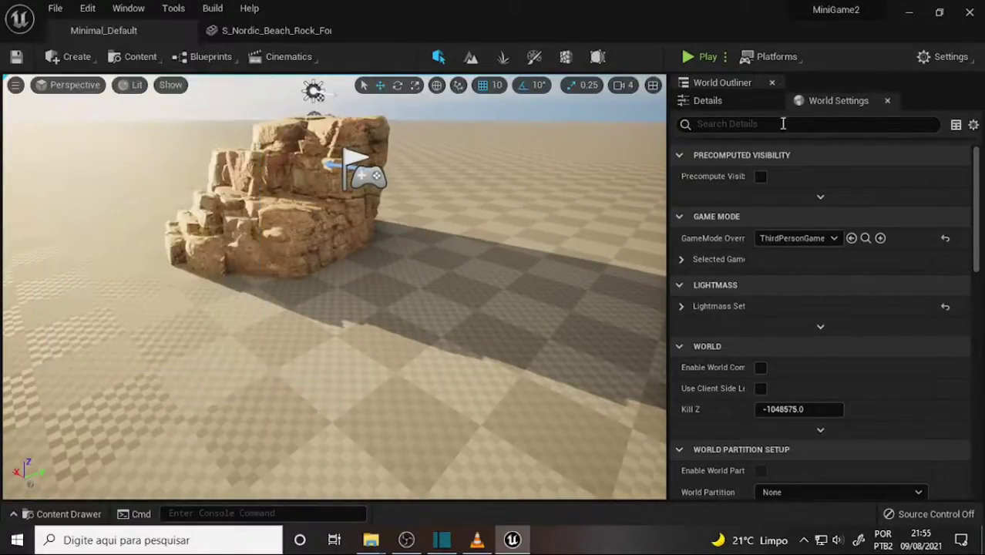
left_click_drag(822, 10, 795, 29)
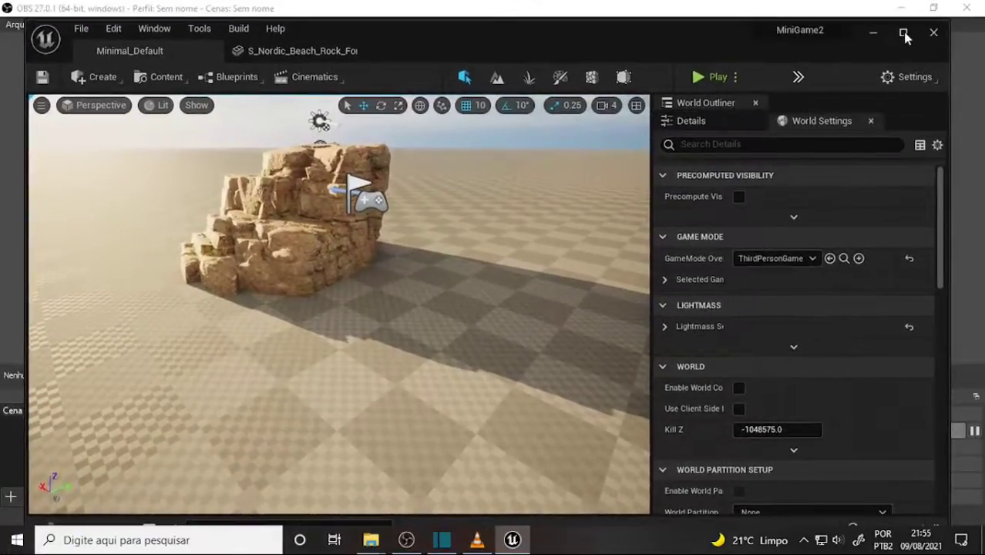
- Maximize the editor, re-dock the World Outliner and load an editor layout
left_click(905, 33)
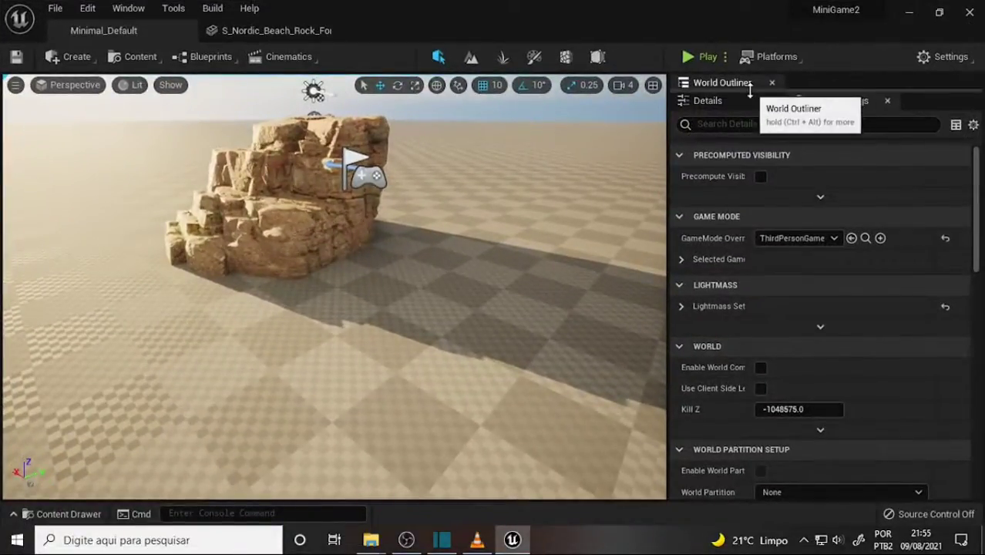
mouse_move(746, 83)
left_mouse_down()
mouse_move(791, 222)
mouse_move(710, 85)
left_mouse_up()
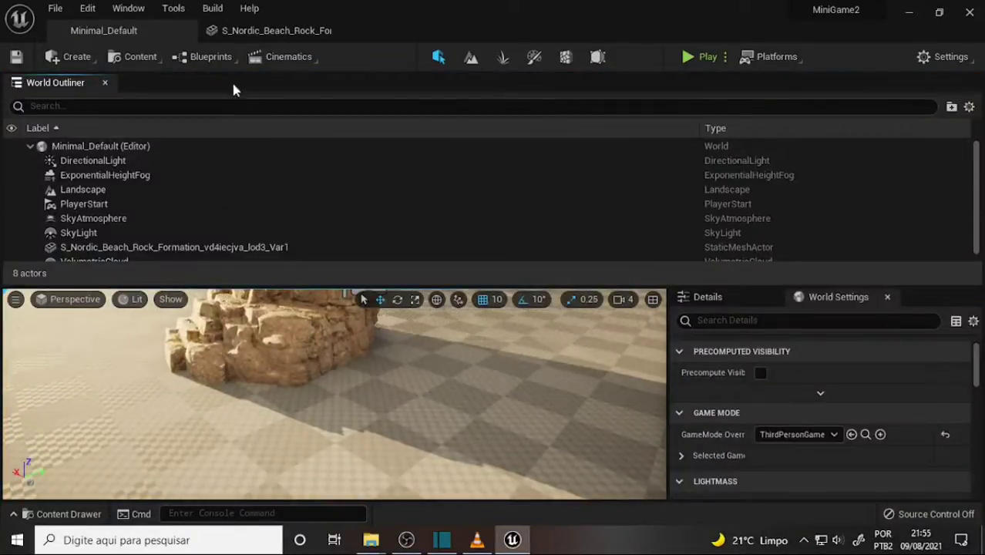
left_click(145, 11)
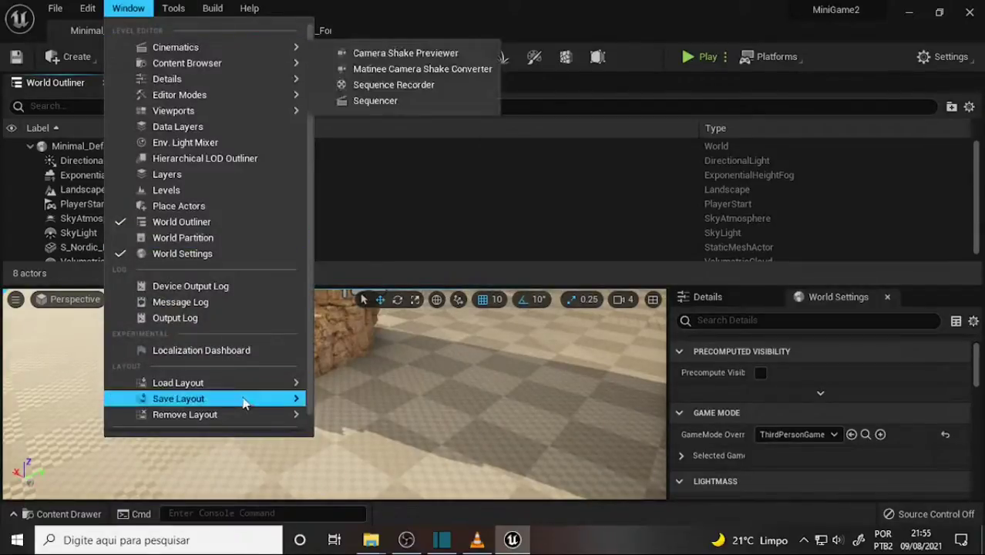
mouse_move(232, 384)
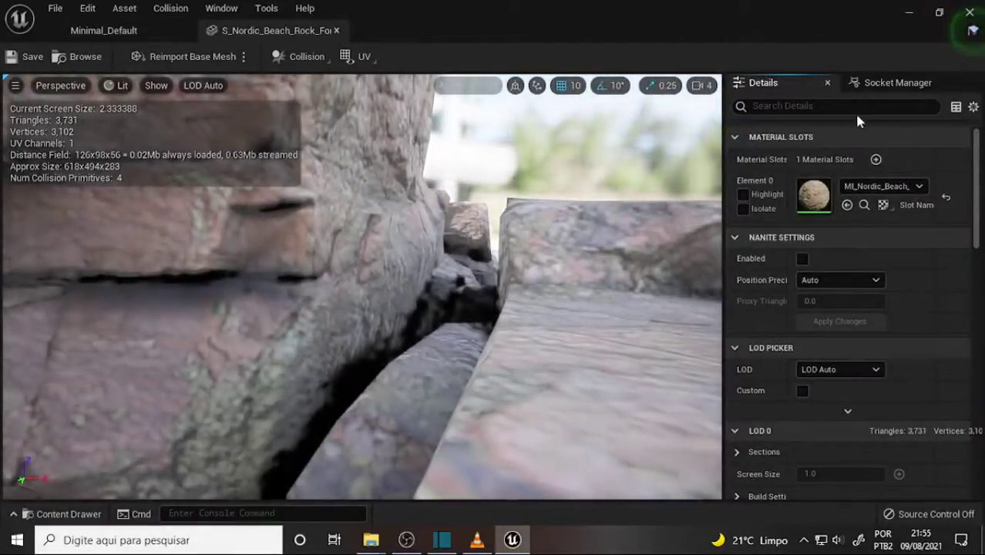
left_click(124, 30)
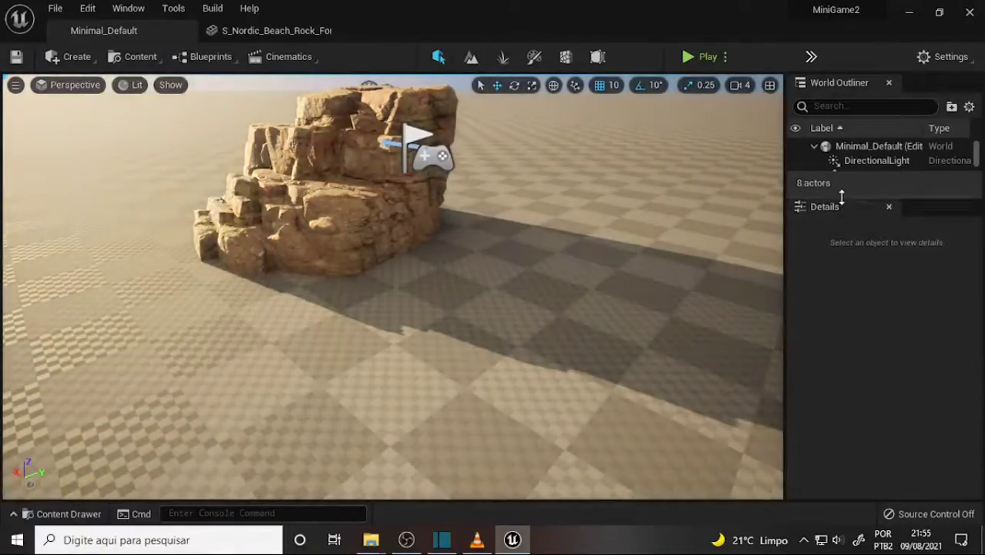
- Resize the Outliner and Details panels so all eight actors and the SkyLight's properties show
left_click_drag(842, 199, 848, 370)
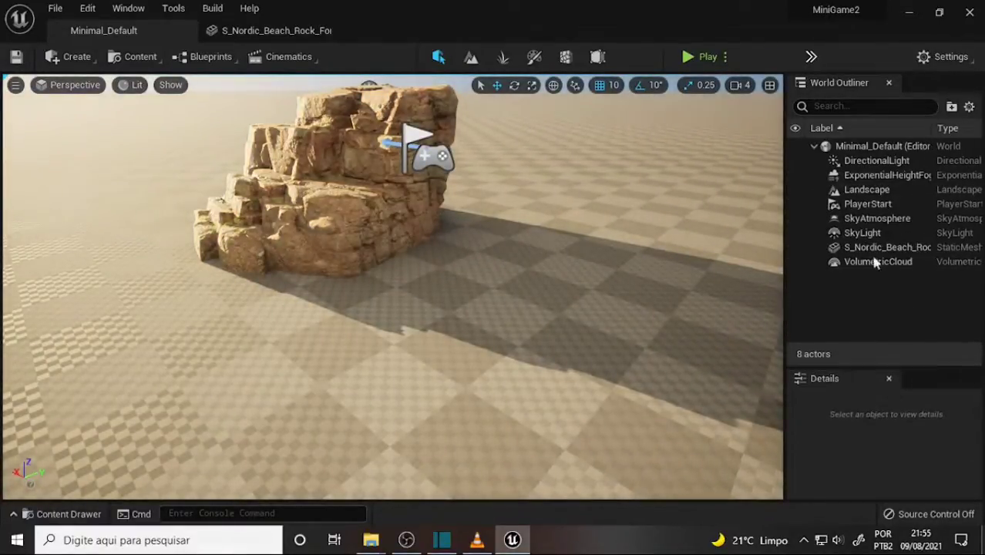
left_click(865, 233)
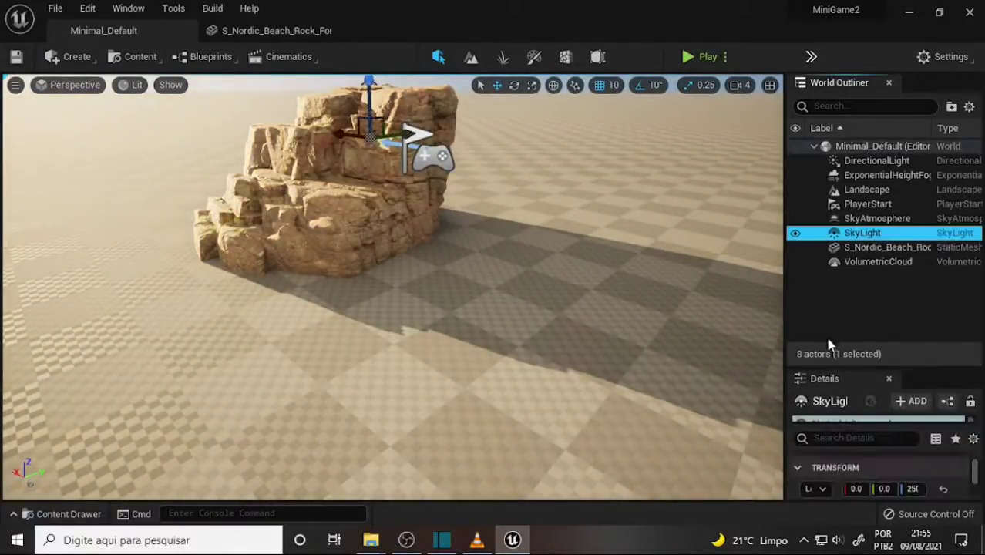
left_click_drag(828, 369, 811, 160)
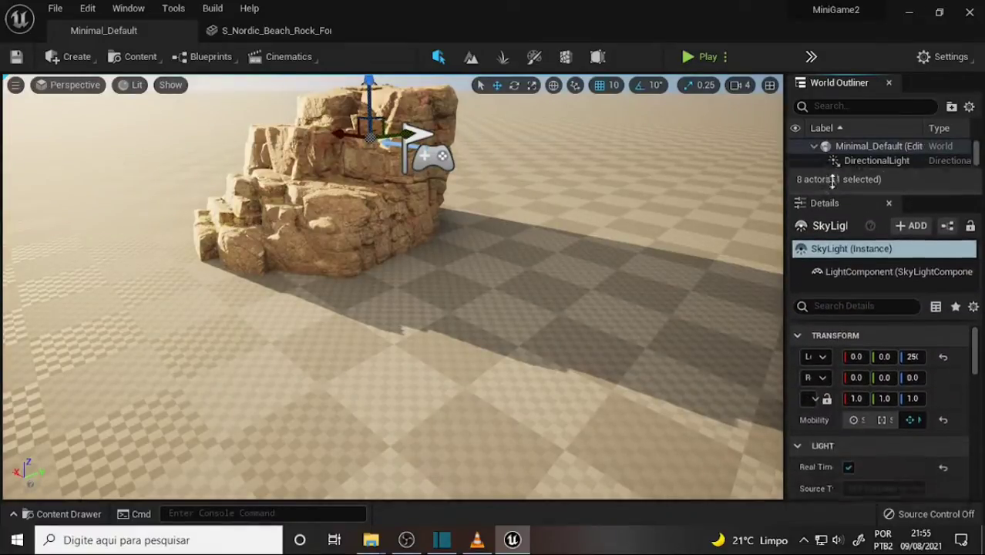
left_click_drag(784, 240, 673, 245)
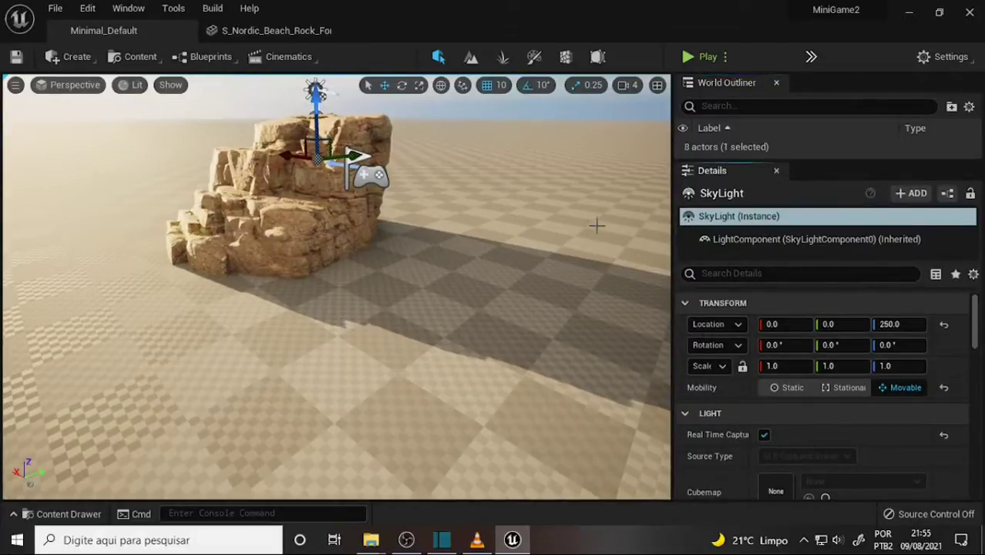
scroll(568, 150, "down", 3)
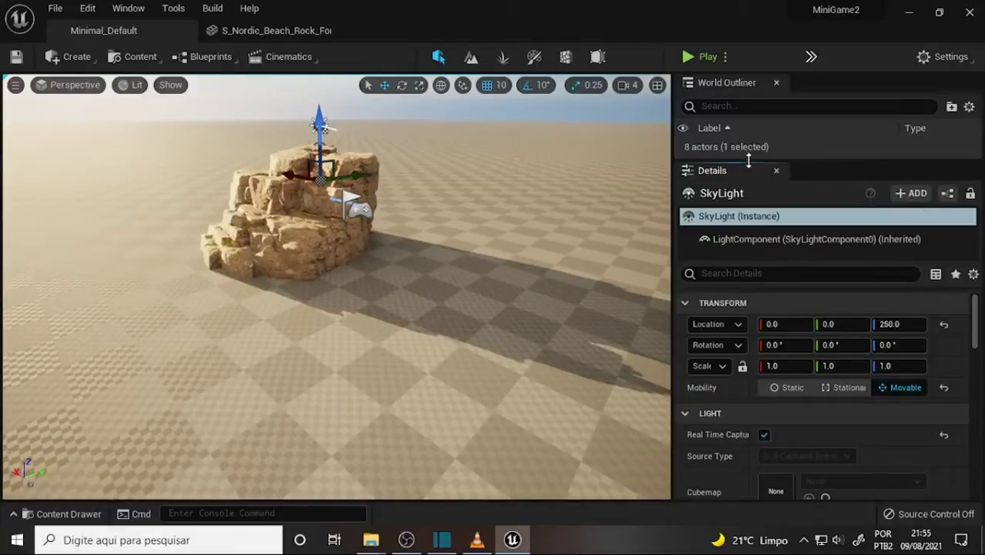
left_click_drag(748, 161, 767, 262)
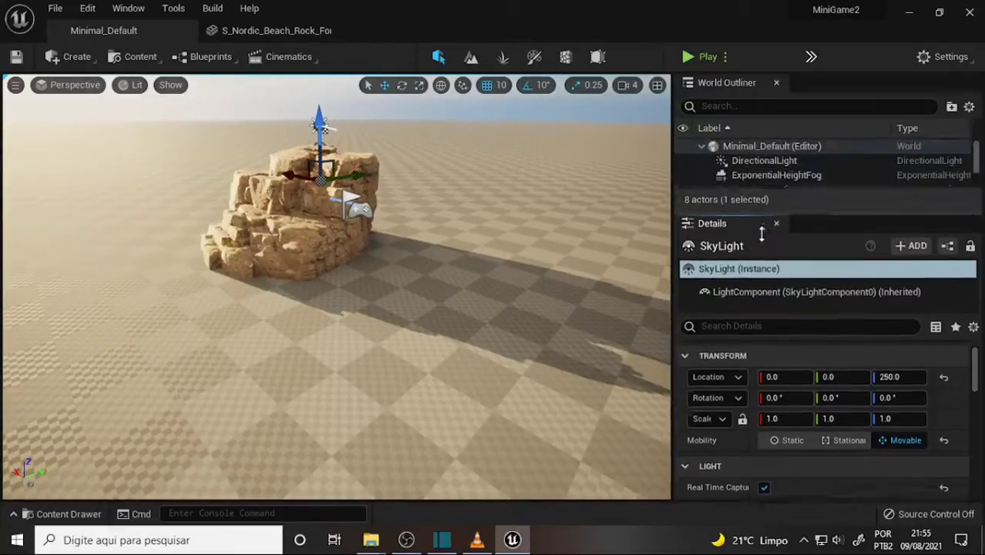
- Tilt the DirectionalLight down about 10° to rotation 1.84, −19.84, −190.48
left_click(768, 160)
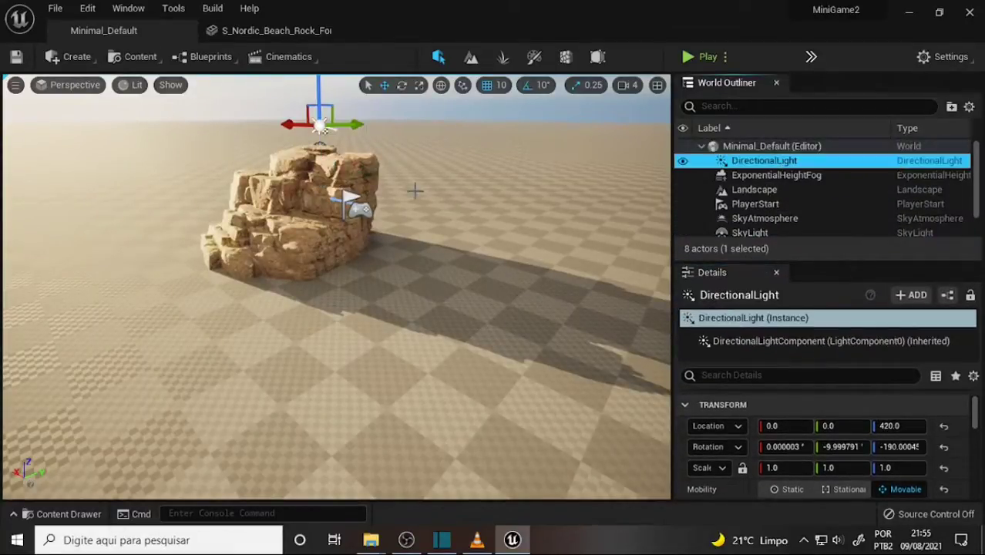
scroll(413, 171, "down", 2)
scroll(410, 164, "down", 2)
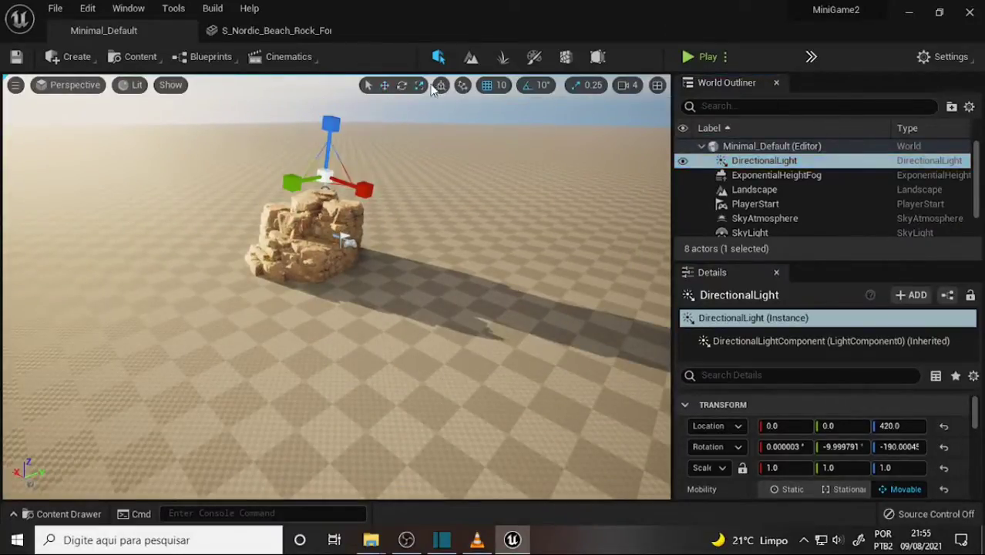
left_click(401, 85)
left_click_drag(367, 124, 364, 154)
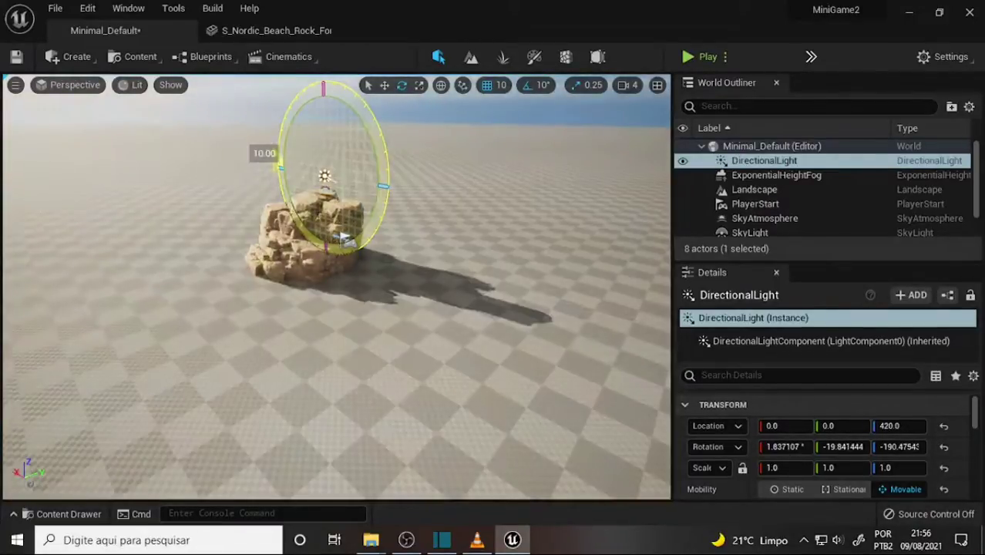
left_click_drag(364, 155, 395, 138)
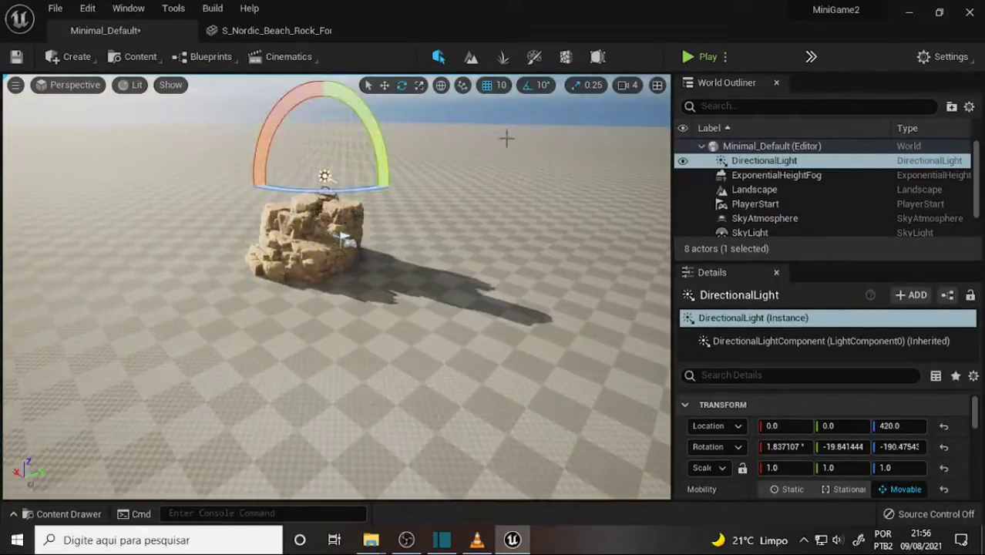
right_click_drag(505, 143, 470, 108)
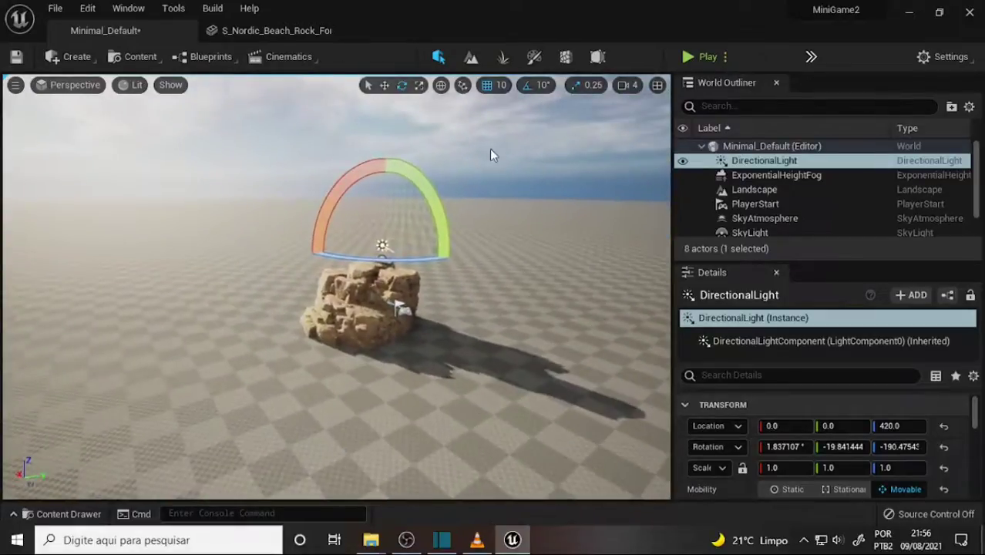
scroll(494, 152, "up", 1)
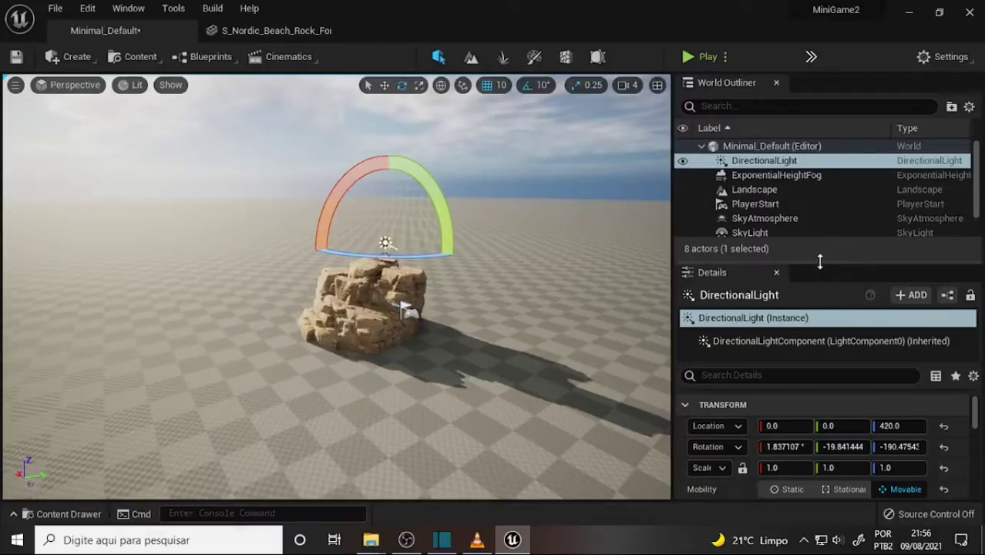
- Inspect the SkyLight and SkyAtmosphere actors, giving their details the full side area
left_click(775, 233)
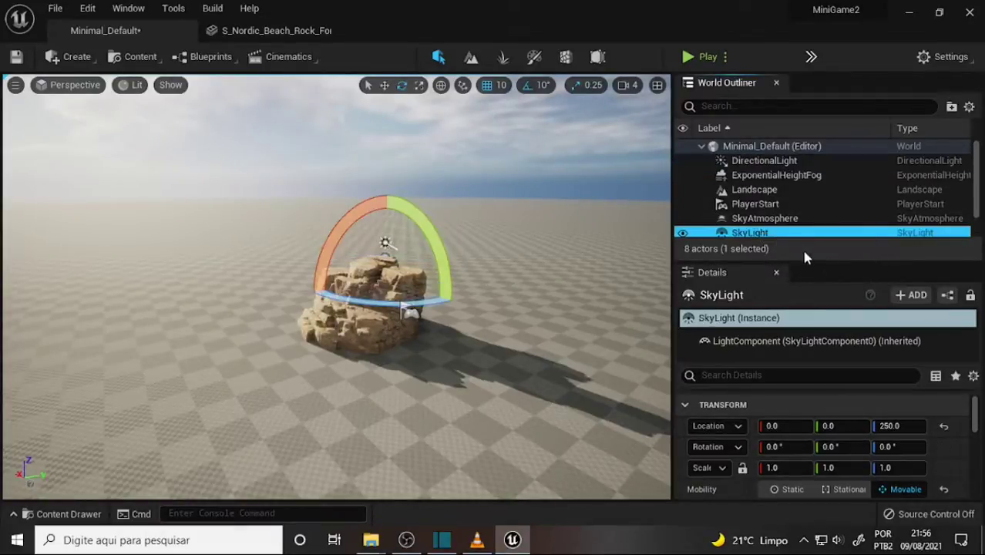
left_click(793, 219)
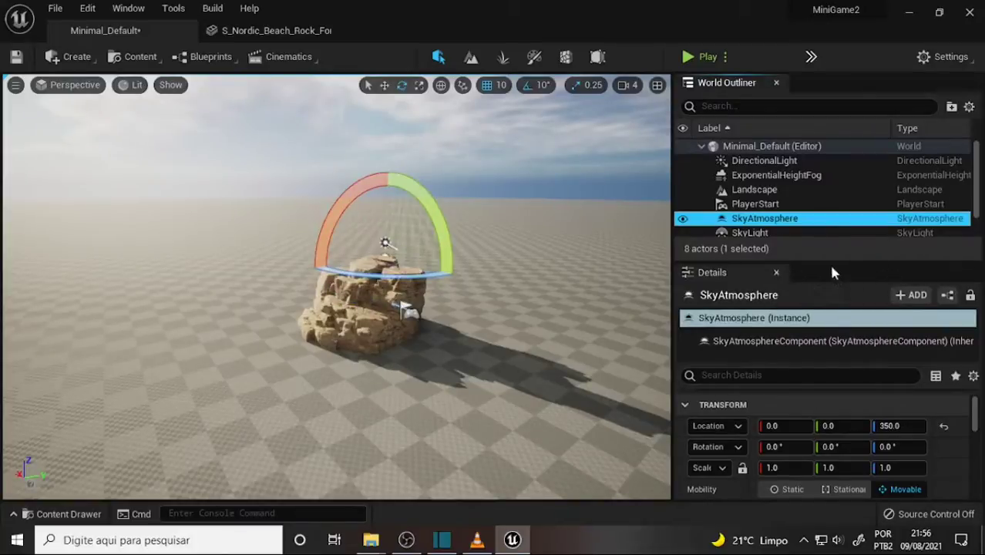
left_click_drag(821, 266, 831, 4)
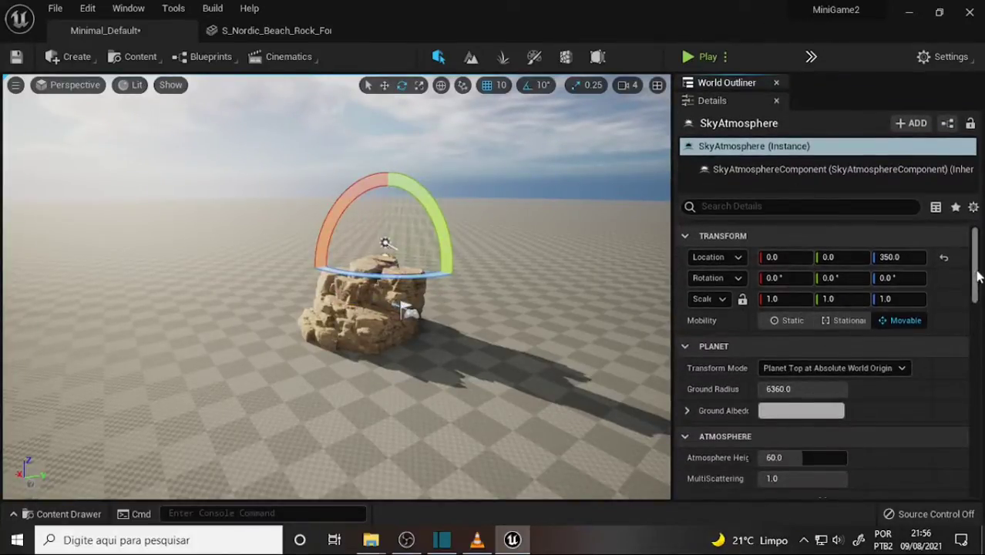
left_click_drag(976, 275, 983, 326)
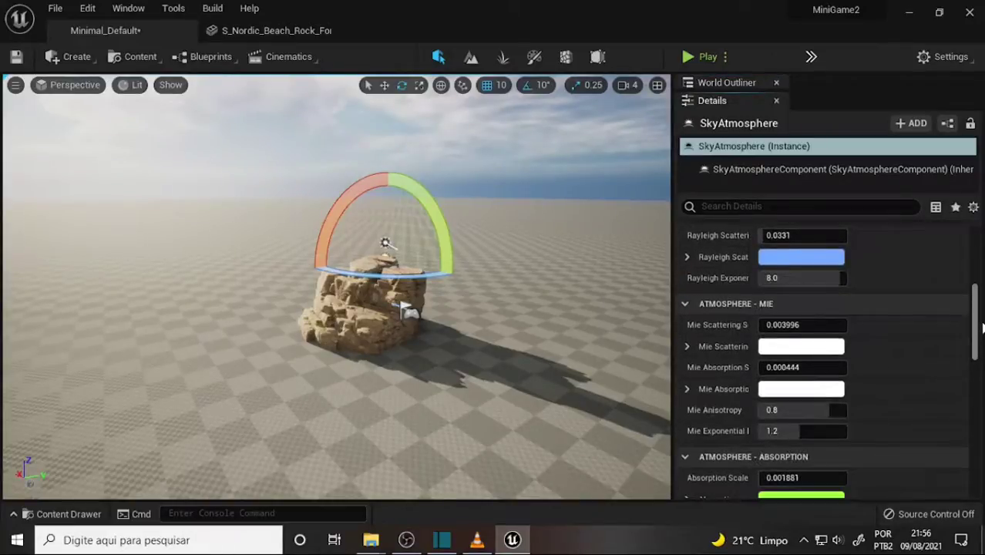
left_click_drag(983, 327, 817, 162)
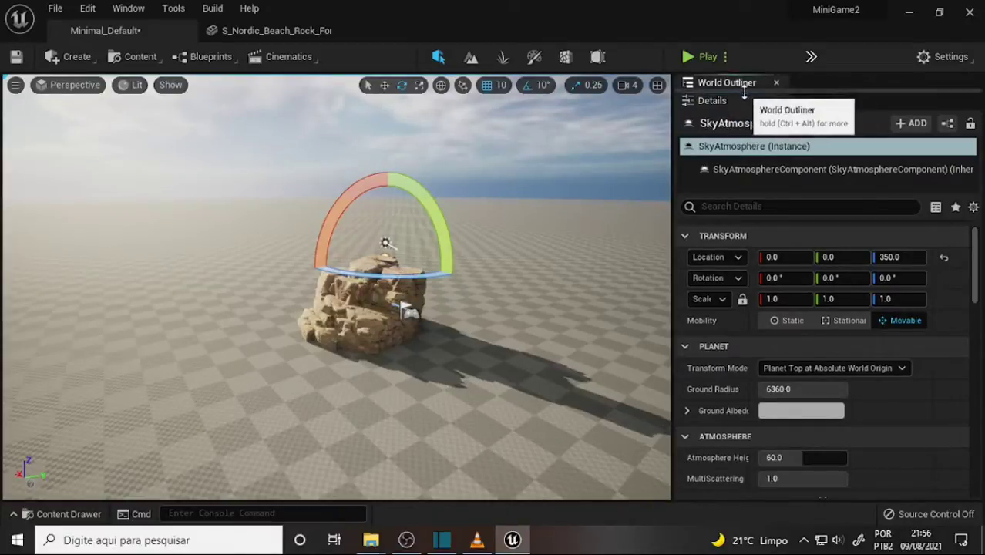
- Re-dock the World Outliner and load the Default Editor Layout
left_click_drag(745, 92, 747, 104)
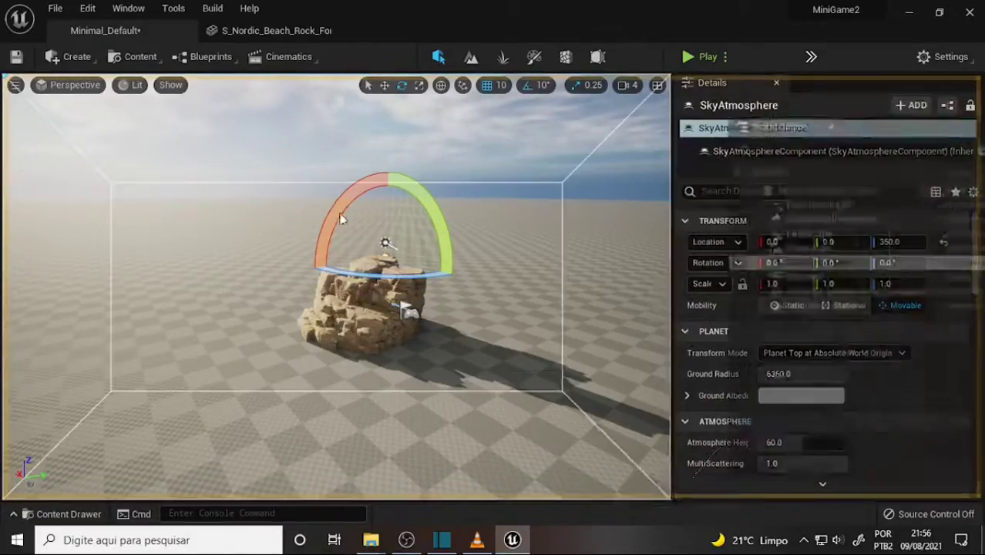
left_click_drag(756, 160, 468, 184)
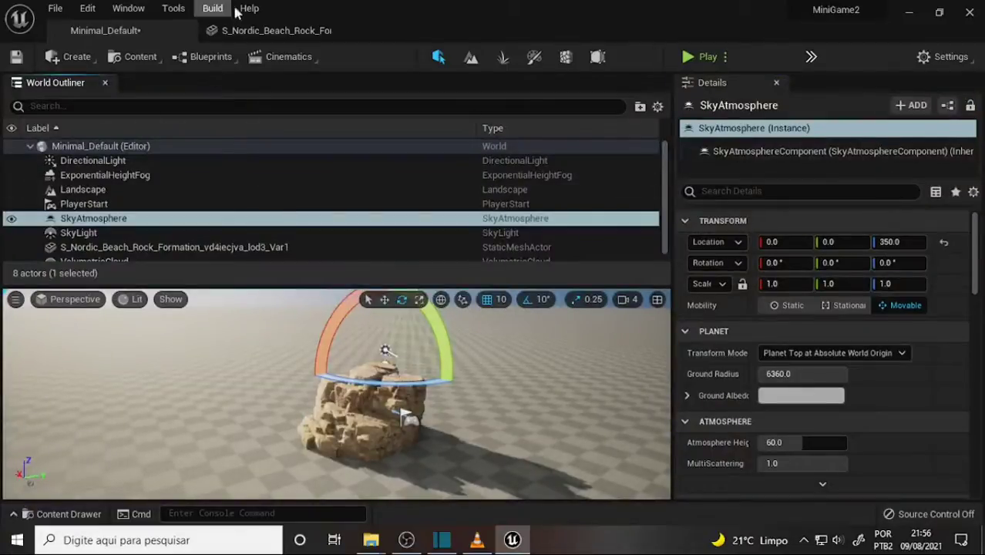
left_click(143, 8)
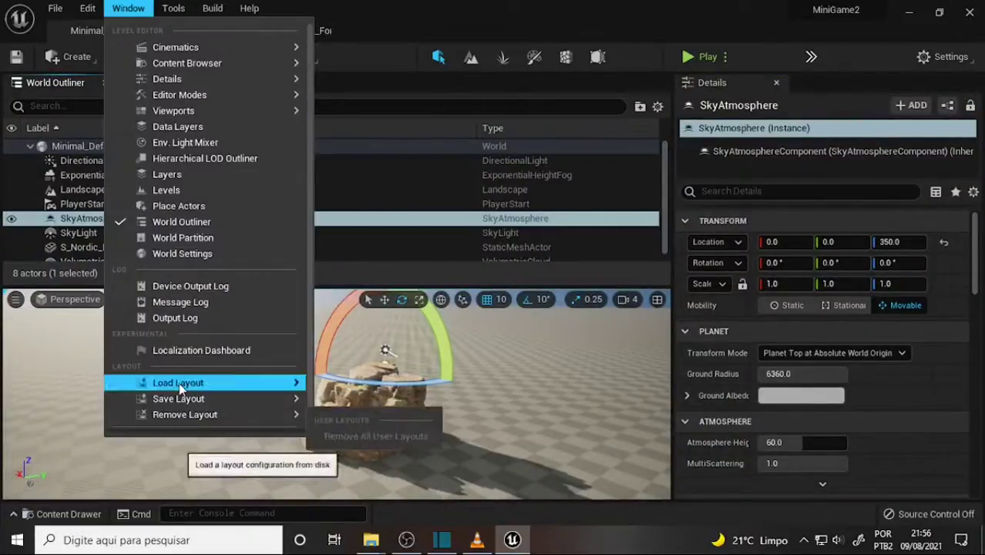
mouse_move(181, 383)
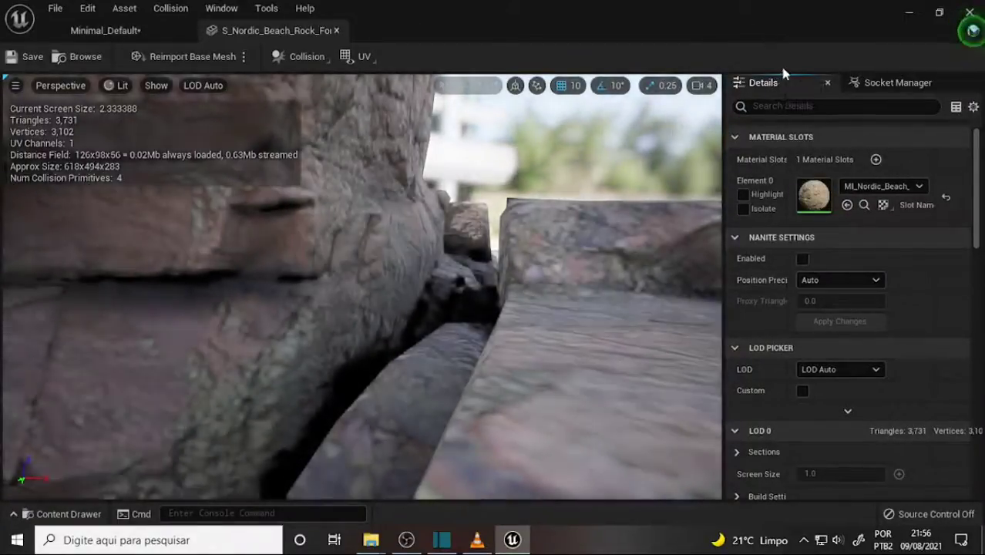
- Back on Minimal_Default, widen and lengthen the World Outliner to list all eight actors
left_click(105, 30)
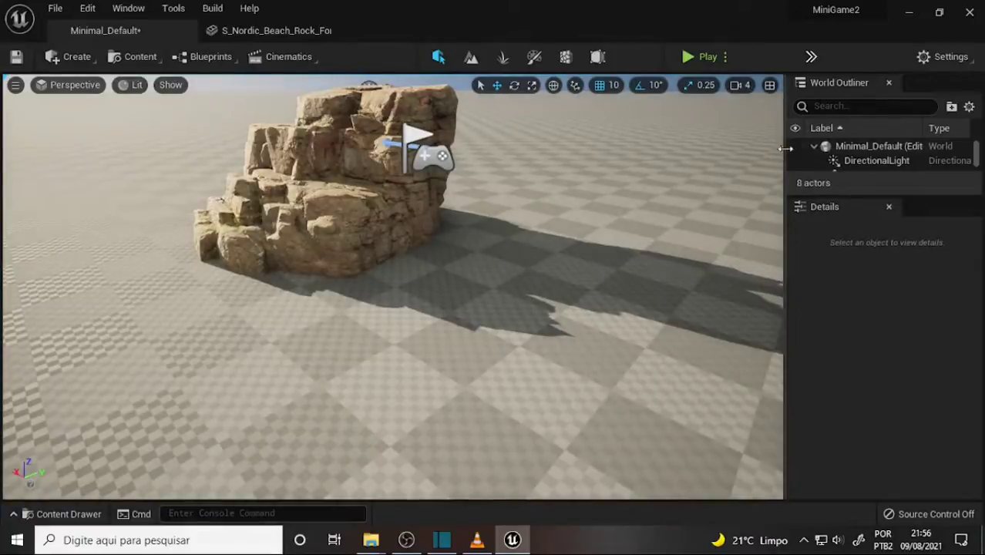
left_click_drag(784, 149, 718, 150)
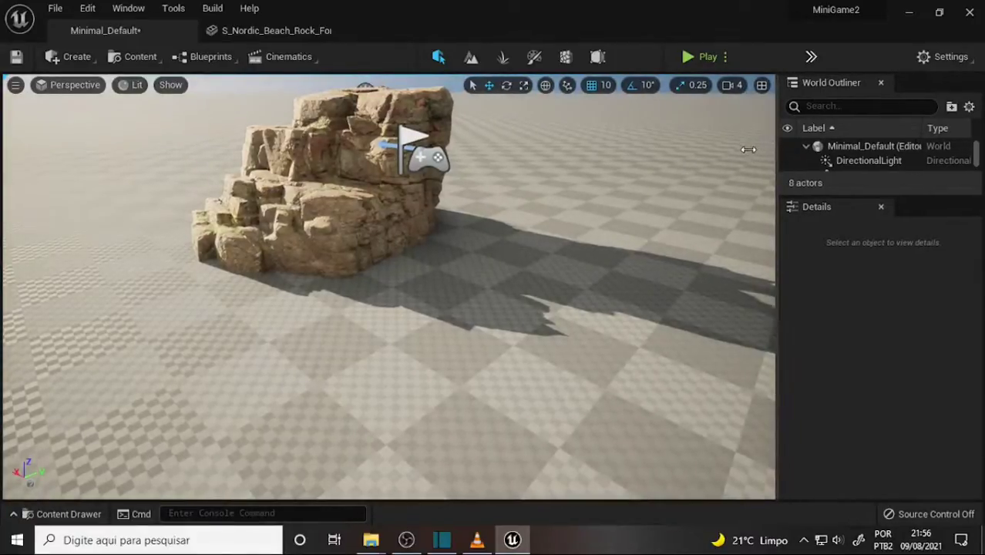
mouse_move(781, 193)
left_mouse_down()
mouse_move(770, 382)
mouse_move(773, 351)
left_mouse_up()
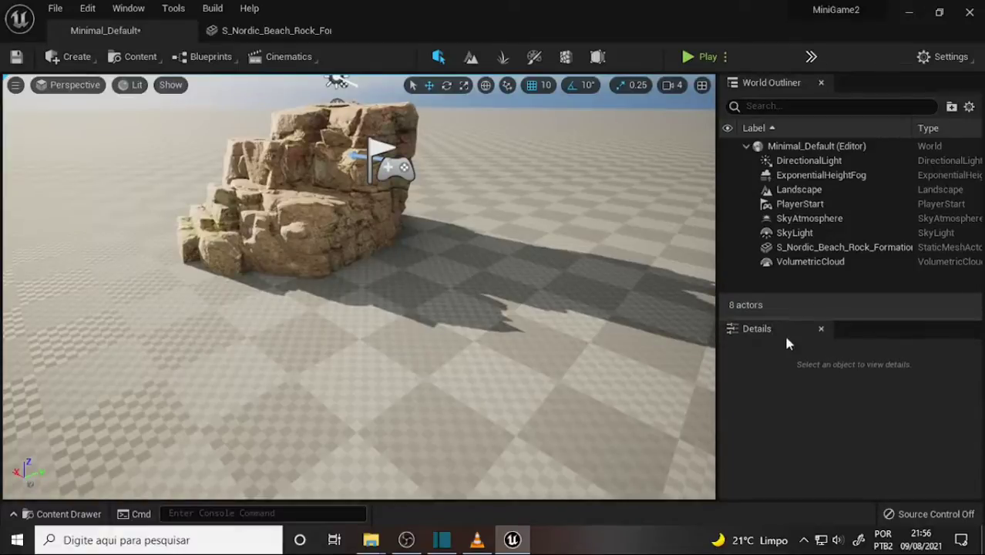
mouse_move(453, 219)
right_mouse_down()
mouse_move(416, 204)
mouse_move(424, 197)
mouse_move(491, 224)
right_mouse_up()
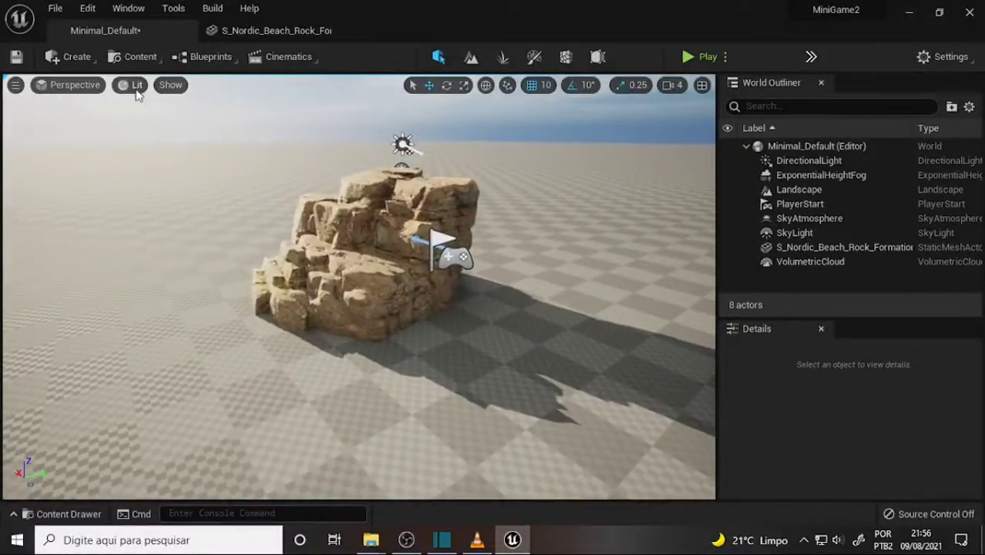
- Browse the Content, Show and Lit view-mode menus, then select the SkyLight in the Outliner
left_click(141, 59)
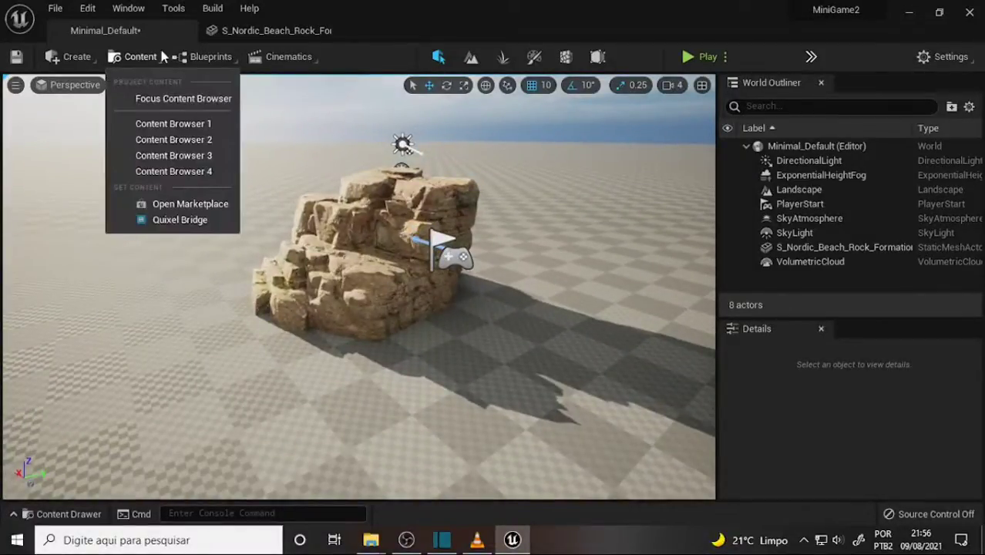
left_click(298, 113)
left_click(172, 86)
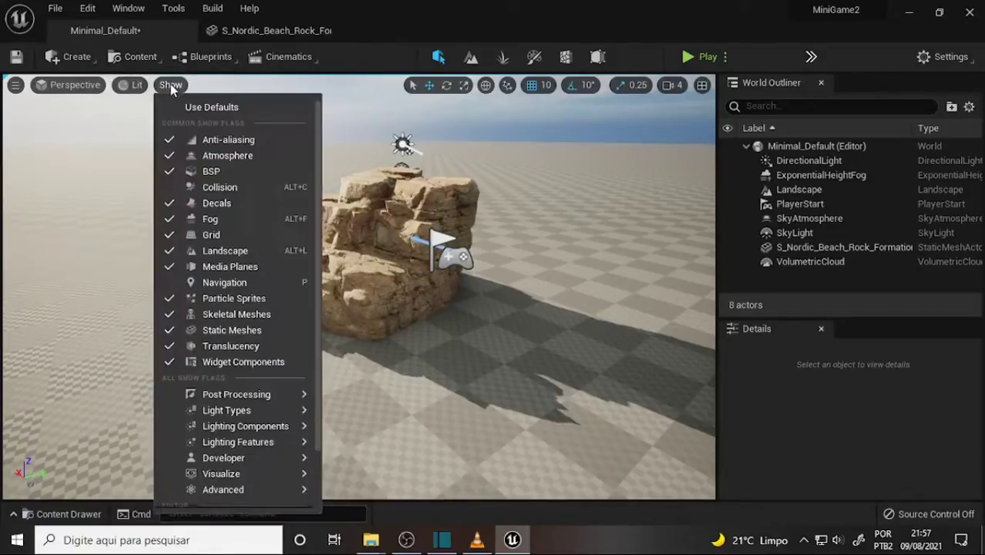
left_click(136, 87)
left_click(136, 86)
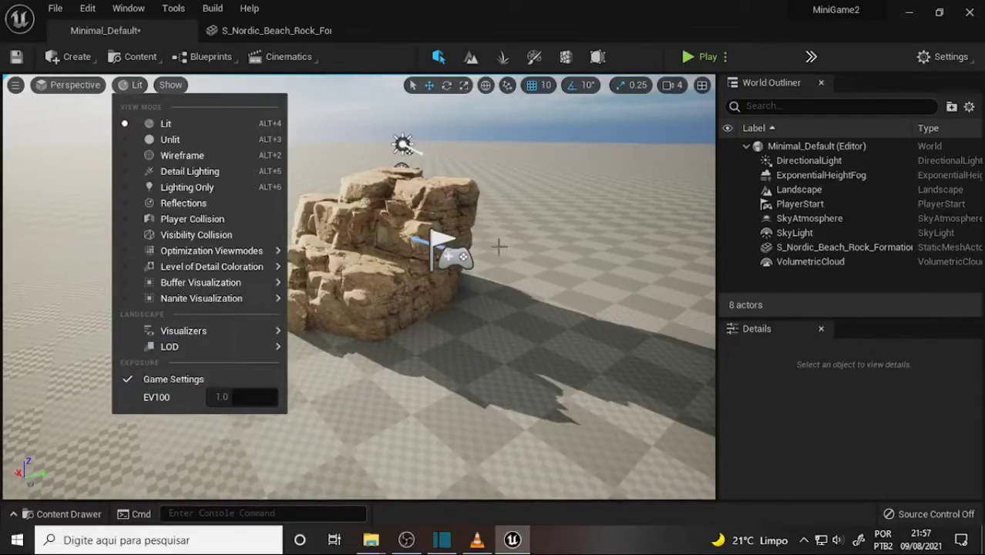
left_click(526, 219)
left_click(131, 84)
left_click(798, 232)
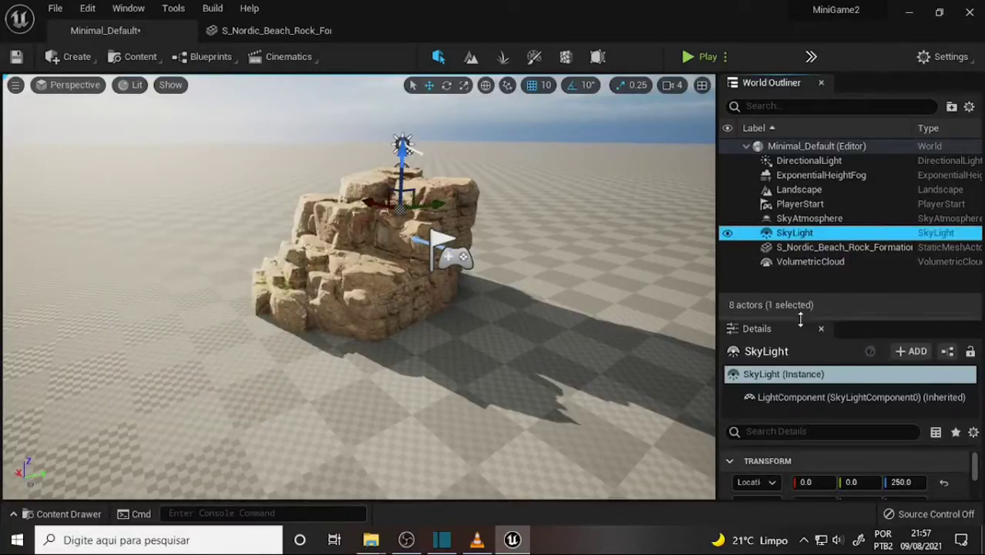
- Expand the SkyLight Details to show cubemap resolution 128 and intensity 1.0, moving closer to the rock
left_click_drag(800, 318, 800, 92)
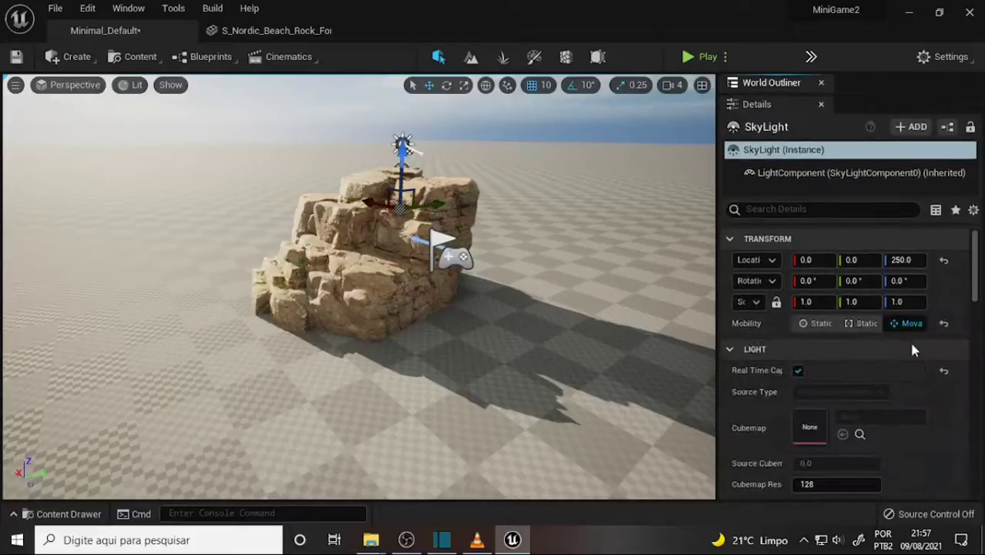
scroll(916, 376, "down", 1)
scroll(916, 376, "down", 4)
scroll(916, 378, "up", 3)
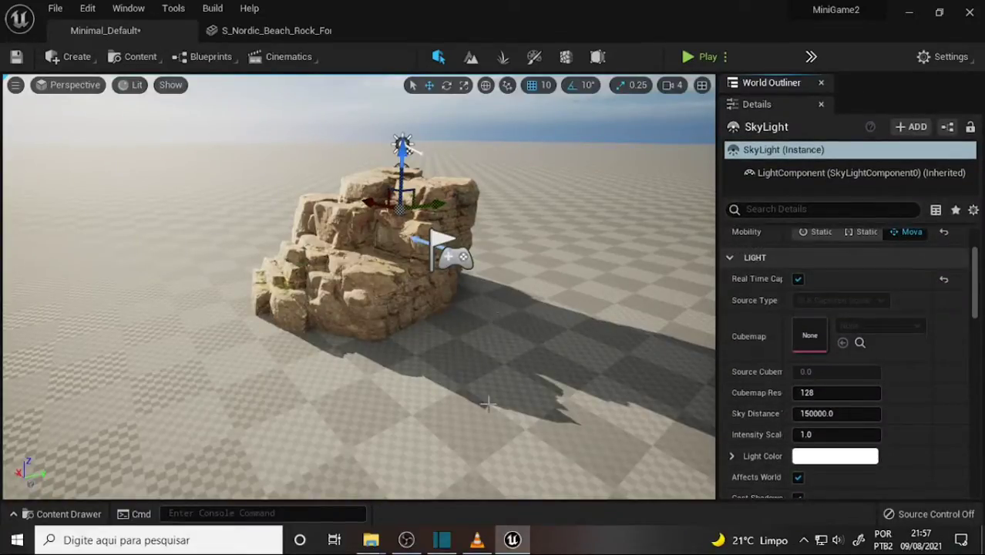
mouse_move(580, 316)
right_mouse_down()
mouse_move(582, 293)
mouse_move(586, 324)
right_mouse_up()
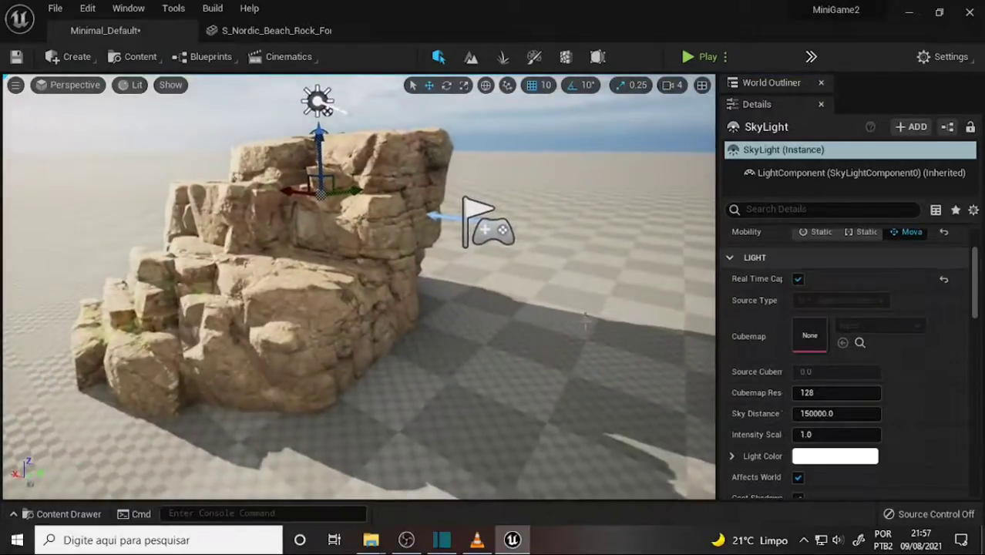
left_click(406, 539)
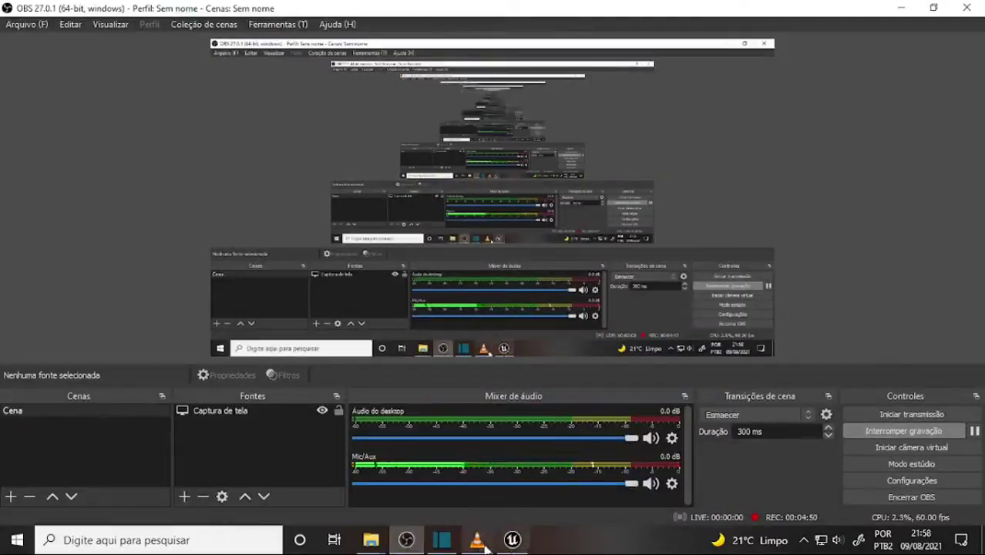
left_click(512, 539)
scroll(568, 293, "down", 3)
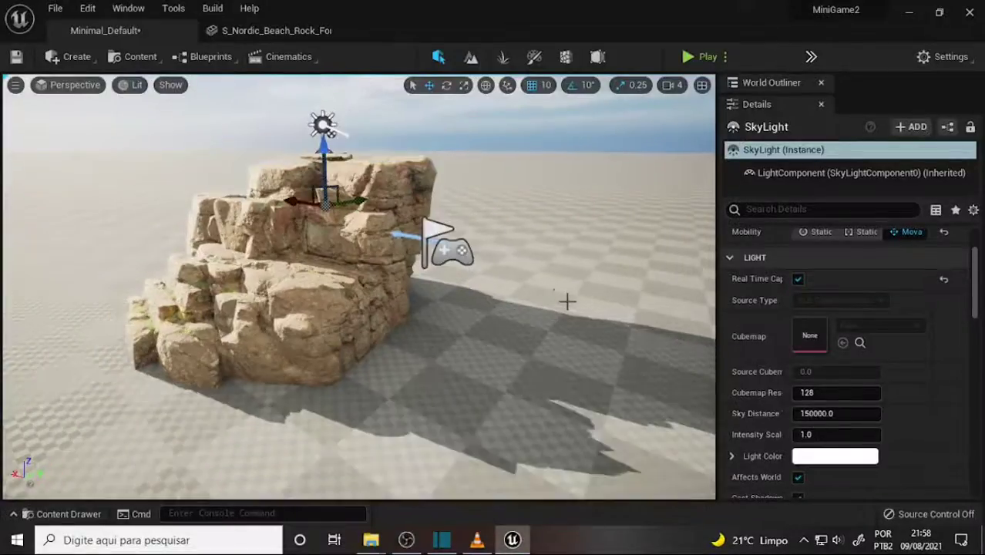
scroll(569, 293, "down", 3)
mouse_move(560, 288)
right_mouse_down()
mouse_move(570, 293)
mouse_move(540, 254)
mouse_move(603, 260)
mouse_move(544, 274)
mouse_move(513, 266)
right_mouse_up()
scroll(546, 268, "up", 5)
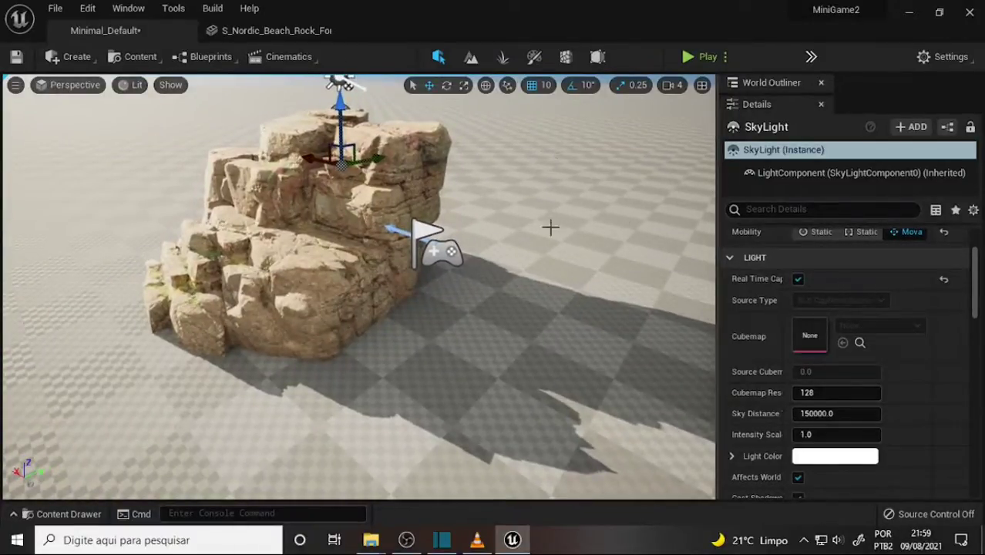
right_click_drag(531, 240, 540, 227)
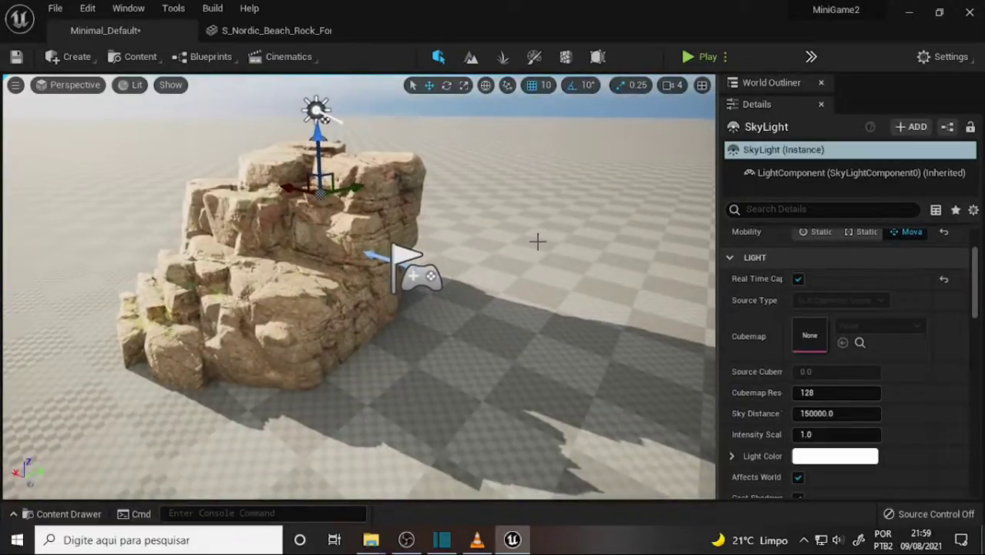
right_click_drag(537, 242, 550, 219)
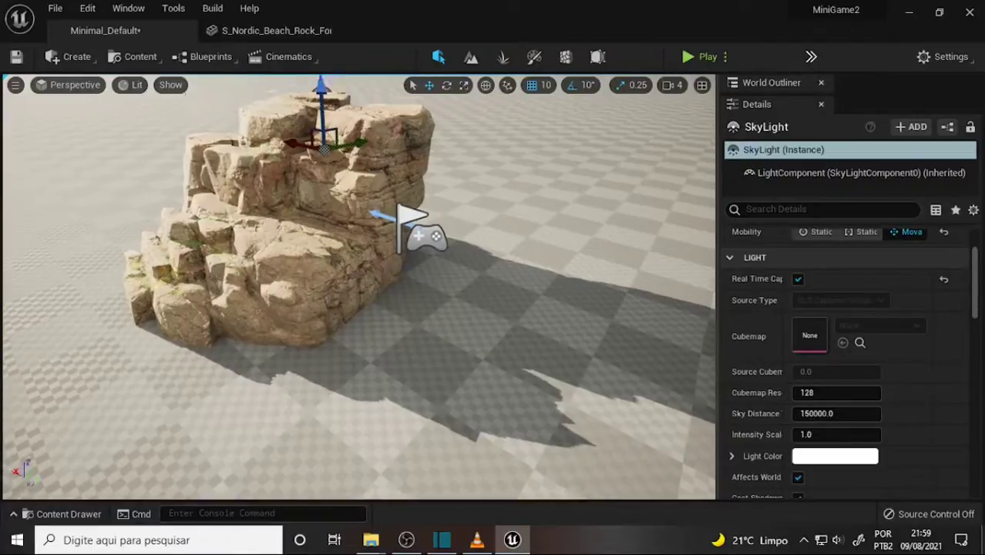
mouse_move(476, 263)
right_mouse_down()
mouse_move(487, 252)
mouse_move(469, 261)
right_mouse_up()
- Search the Content Drawer for 'basalt' and select the StarterContent M_Rock_Basalt material
left_click(61, 514)
type("b")
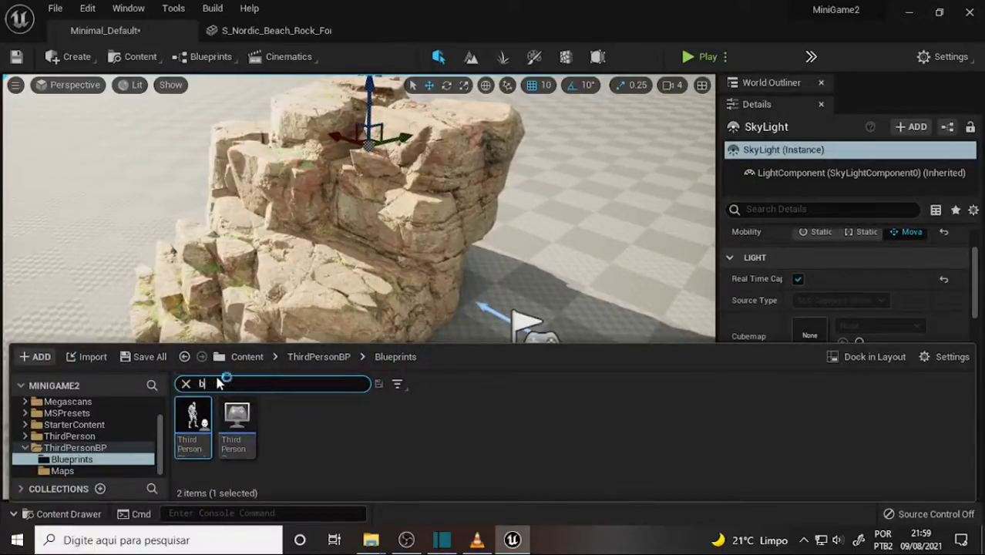
type("asa")
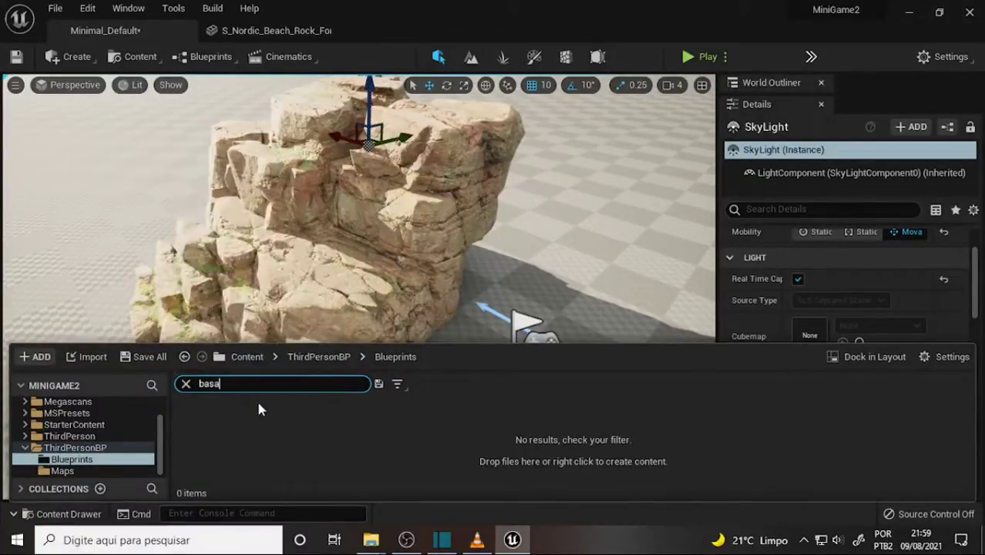
type("lt")
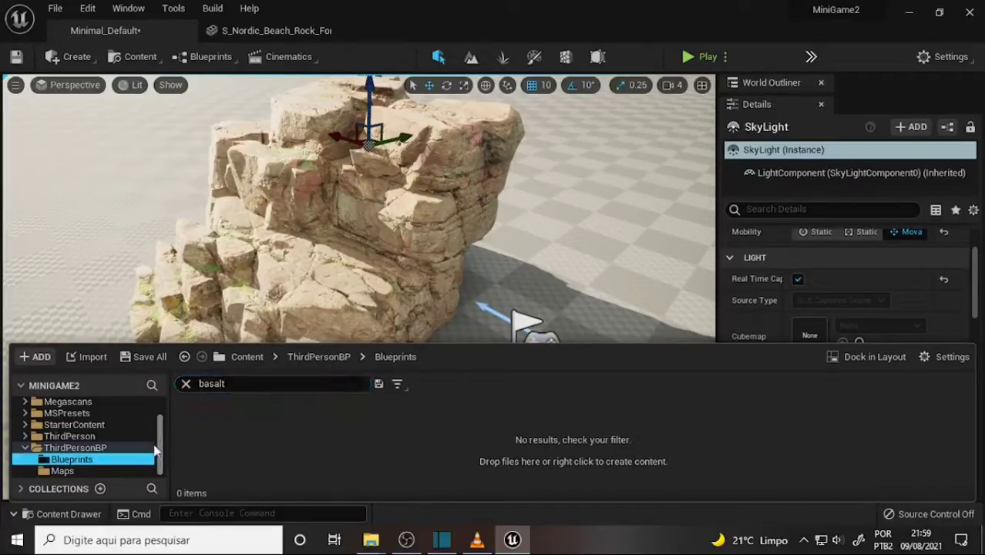
left_click(91, 425)
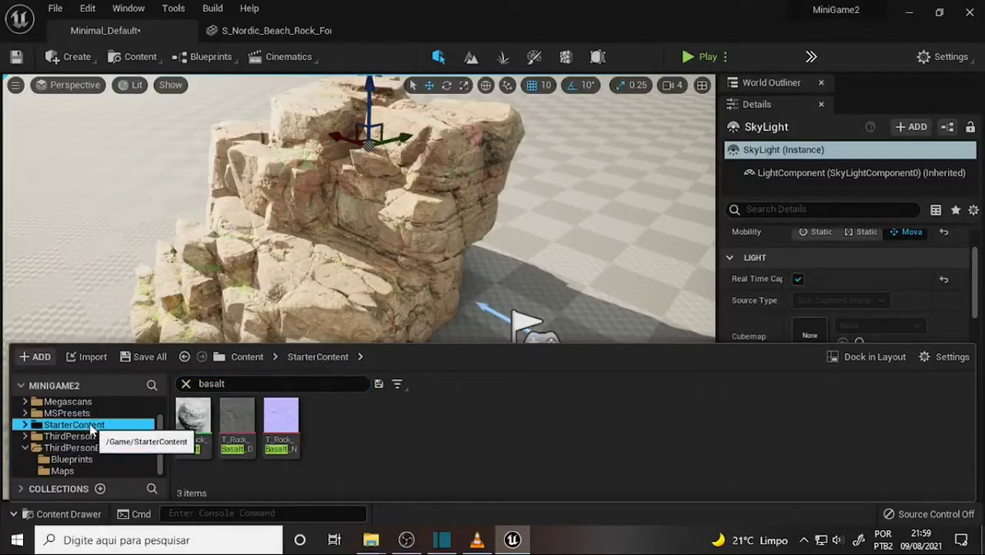
left_click(193, 420)
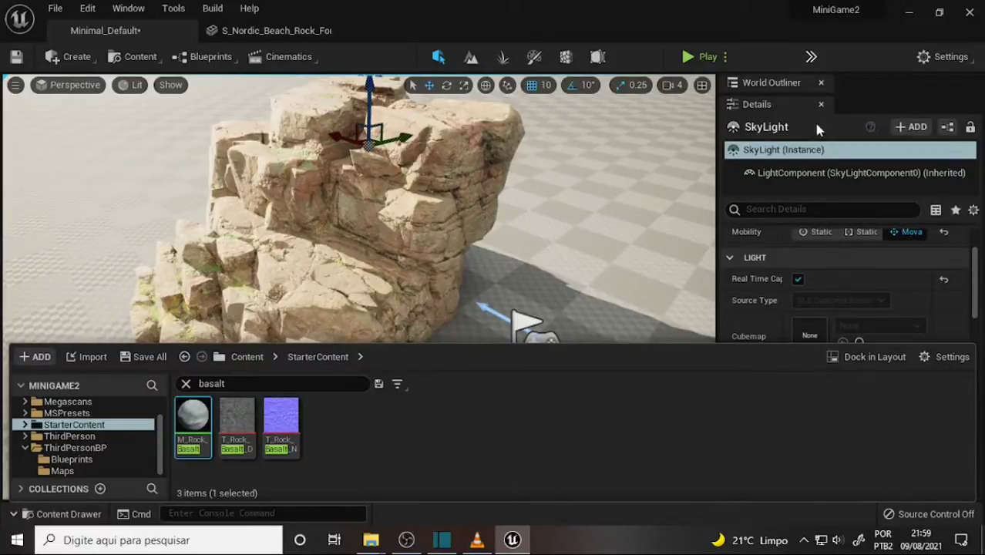
- Select the Landscape actor and bring its Landscape Material slot into view in Details
left_click(824, 156)
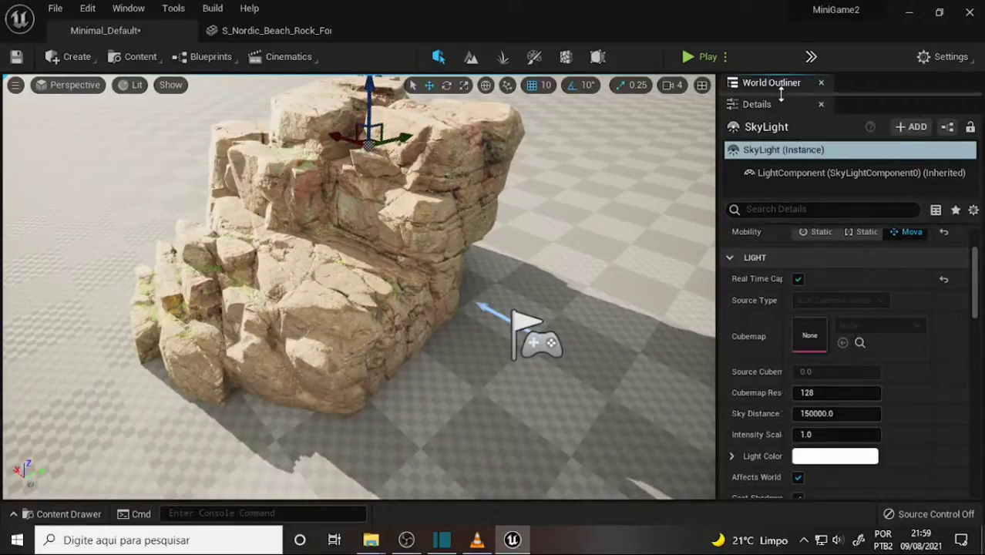
left_click_drag(781, 93, 791, 255)
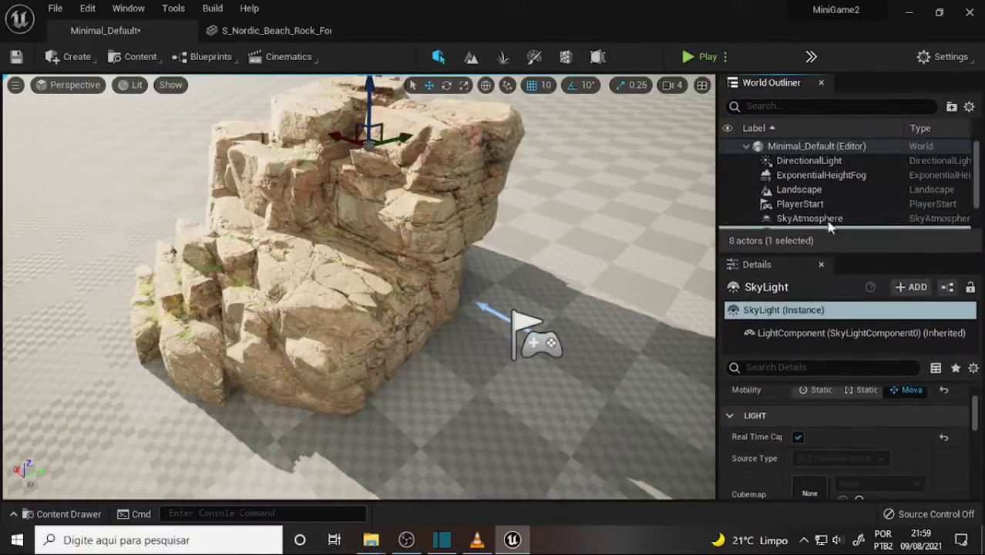
left_click(799, 190)
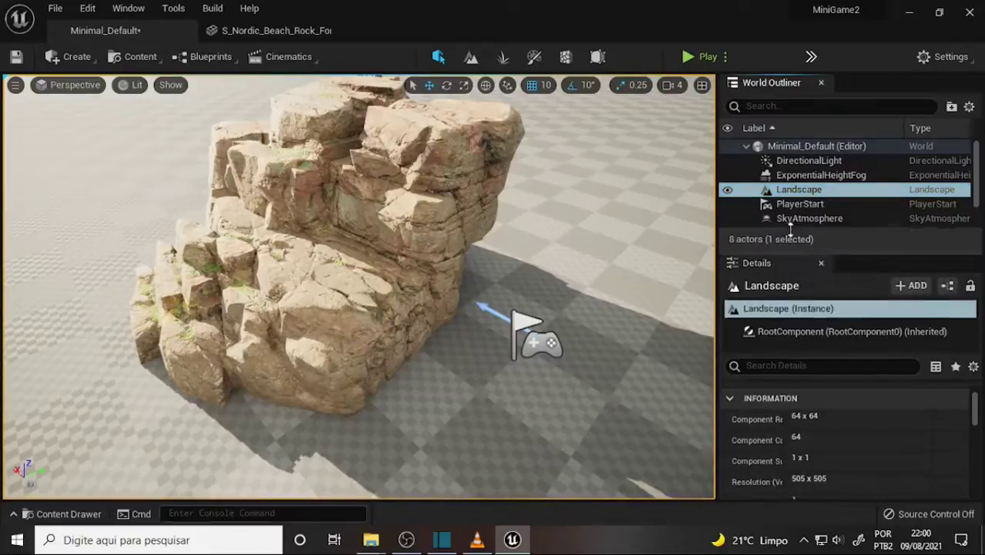
left_click_drag(783, 256, 784, 142)
left_click_drag(973, 310, 979, 352)
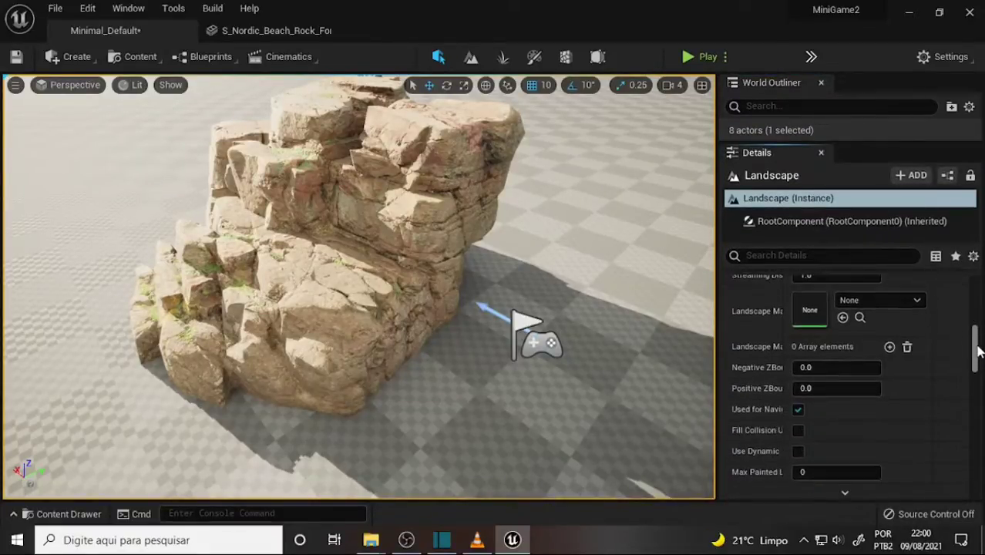
- Drop M_Rock_Basalt into the Landscape Material slot so the ground shows basalt stone
left_click(62, 513)
left_click_drag(193, 420, 798, 316)
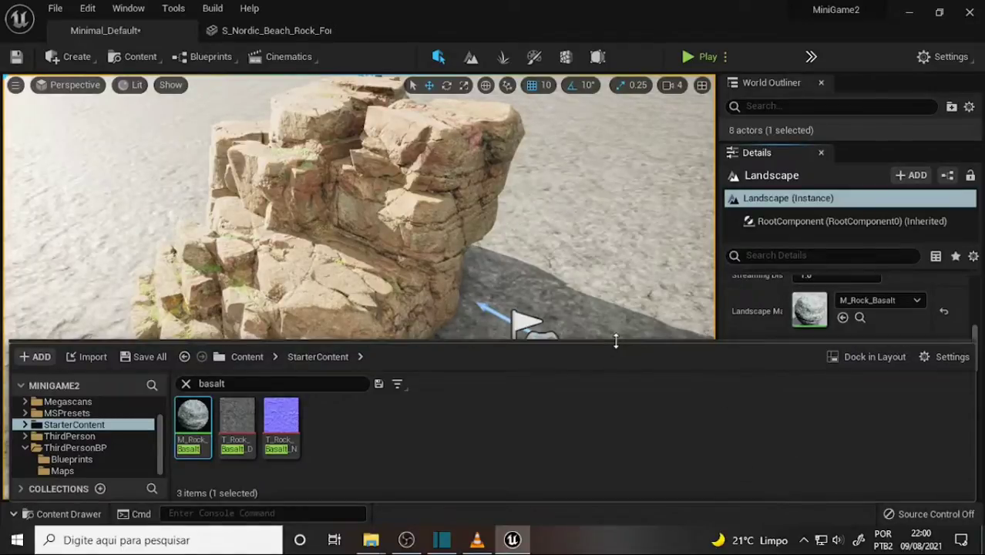
left_click_drag(616, 343, 638, 475)
right_click_drag(612, 243, 540, 247)
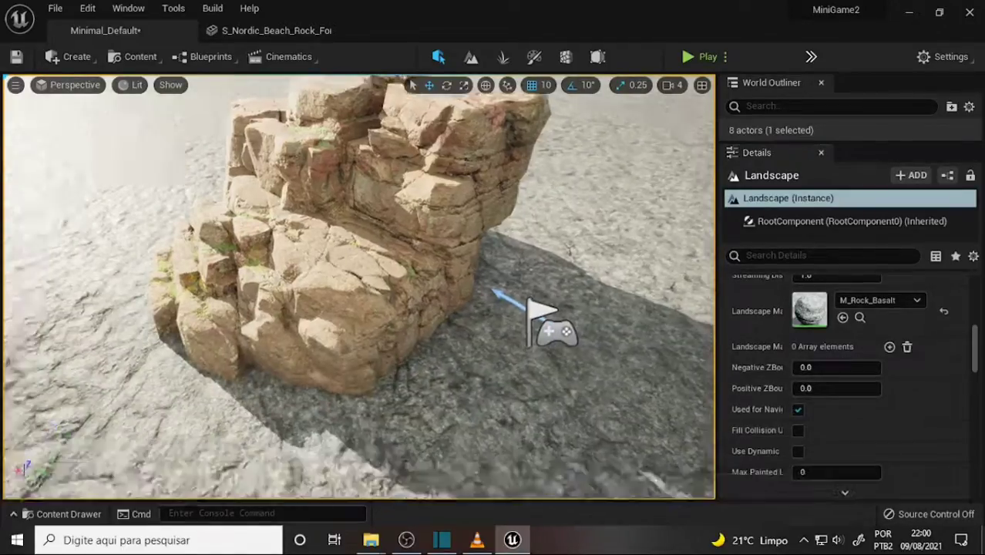
mouse_move(605, 251)
right_mouse_down()
mouse_move(602, 237)
mouse_move(621, 243)
mouse_move(611, 238)
right_mouse_up()
scroll(603, 247, "up", 5)
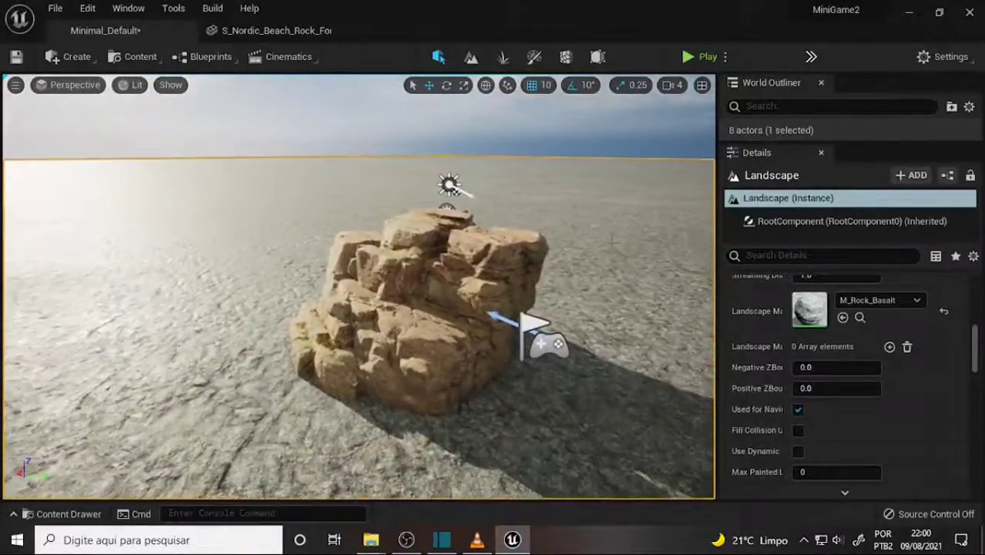
- Play-test the level, stop it with Esc, and save everything via File > Save All
left_click(709, 58)
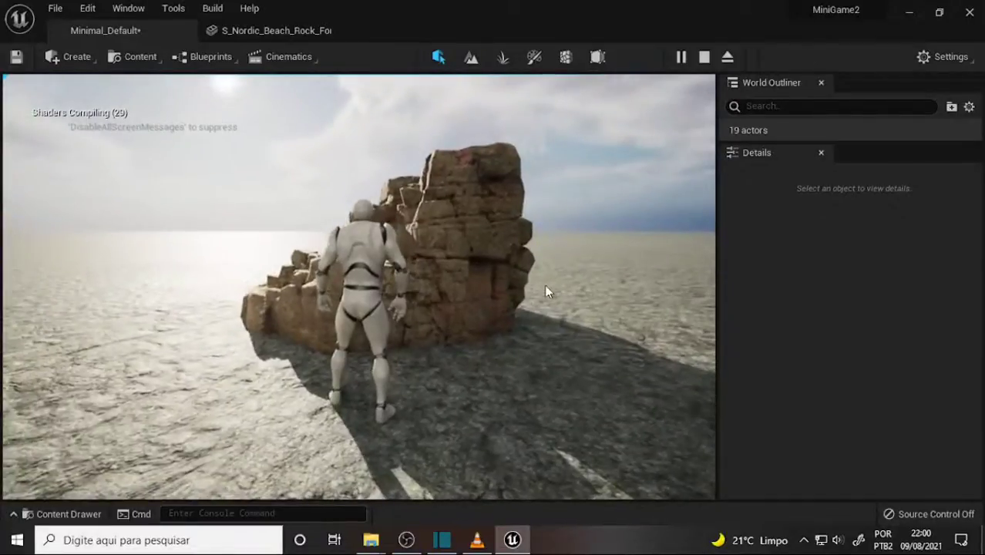
key("Escape")
left_click(55, 9)
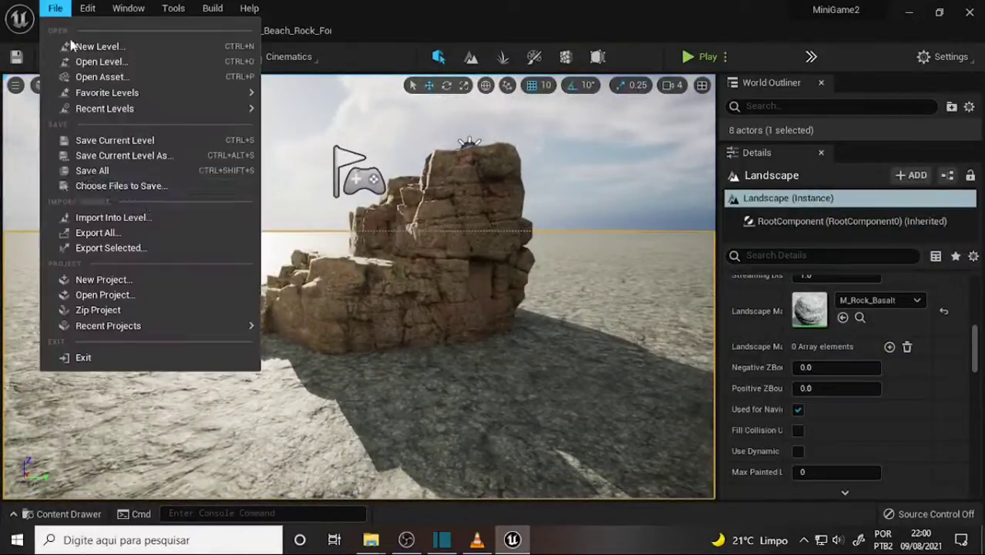
left_click(110, 172)
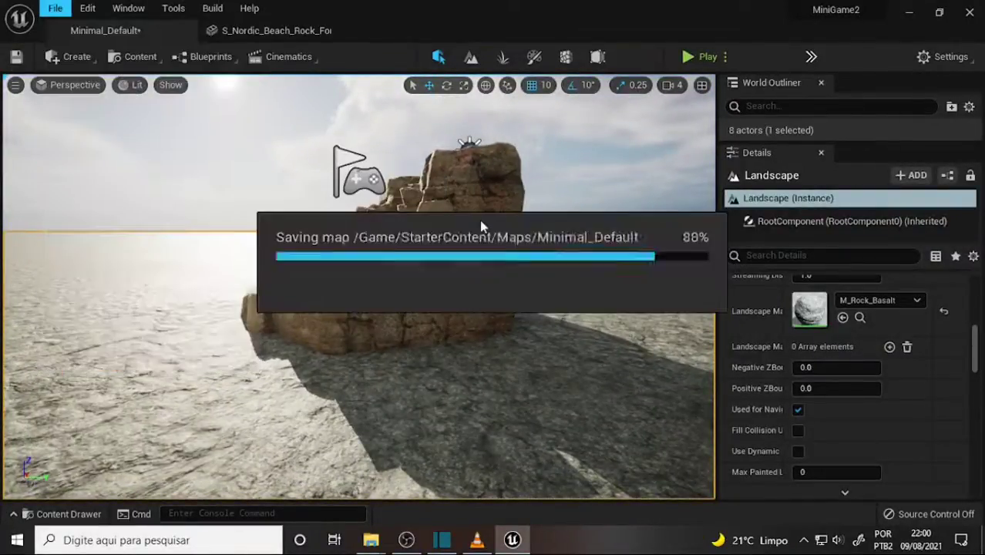
- Orbit the viewport to inspect the basalt ground around the rock formation
right_click_drag(483, 216, 555, 217)
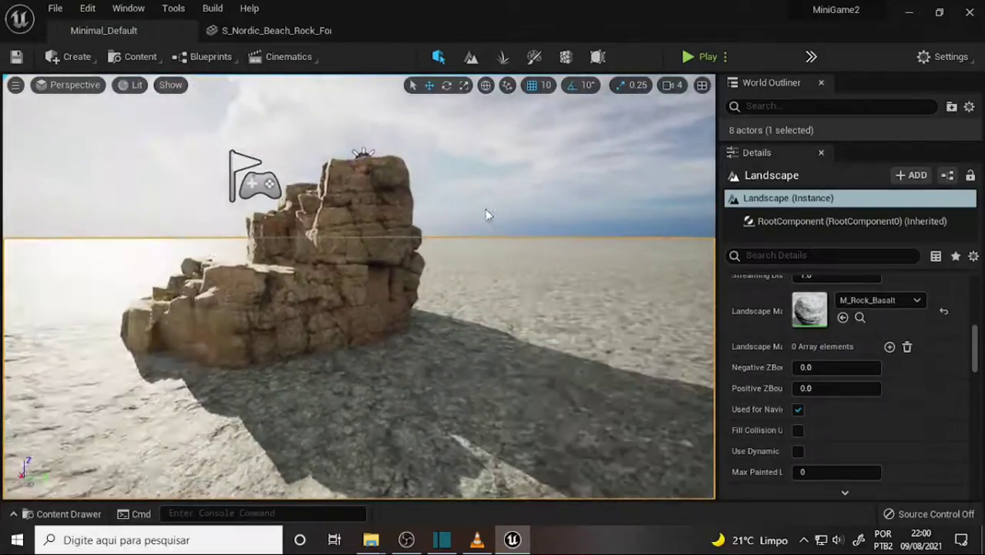
left_click_drag(485, 209, 463, 254)
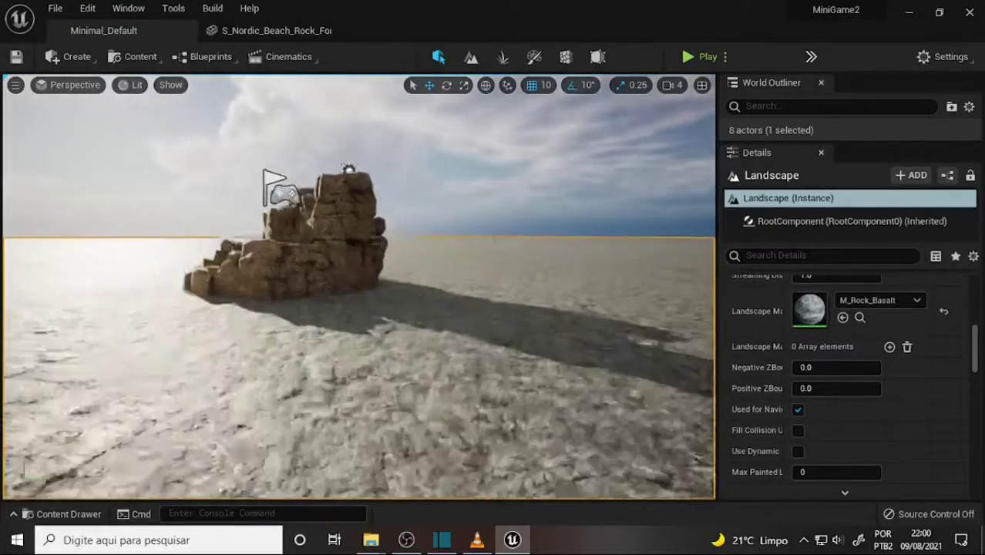
right_click_drag(476, 221, 463, 324)
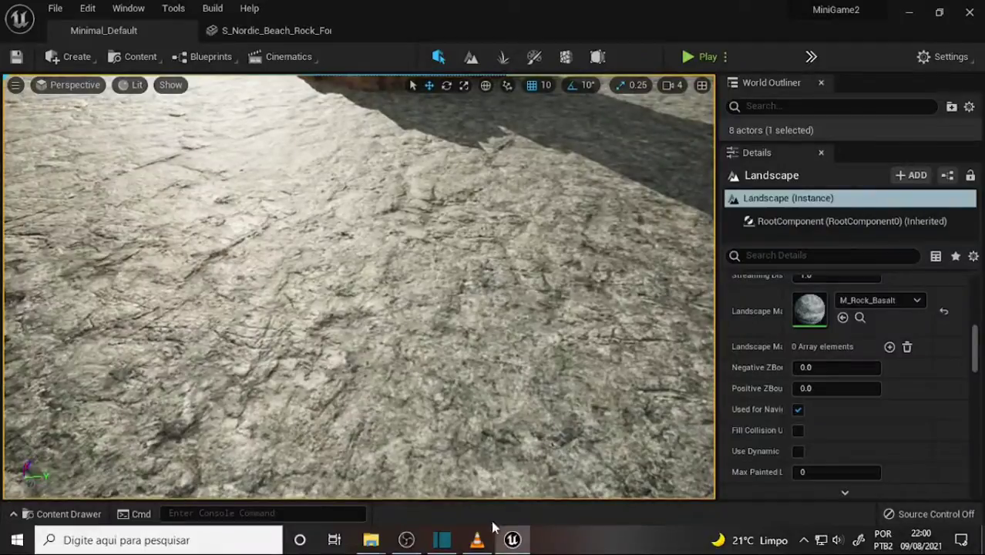
mouse_move(508, 247)
right_mouse_down()
mouse_move(340, 121)
mouse_move(463, 131)
right_mouse_up()
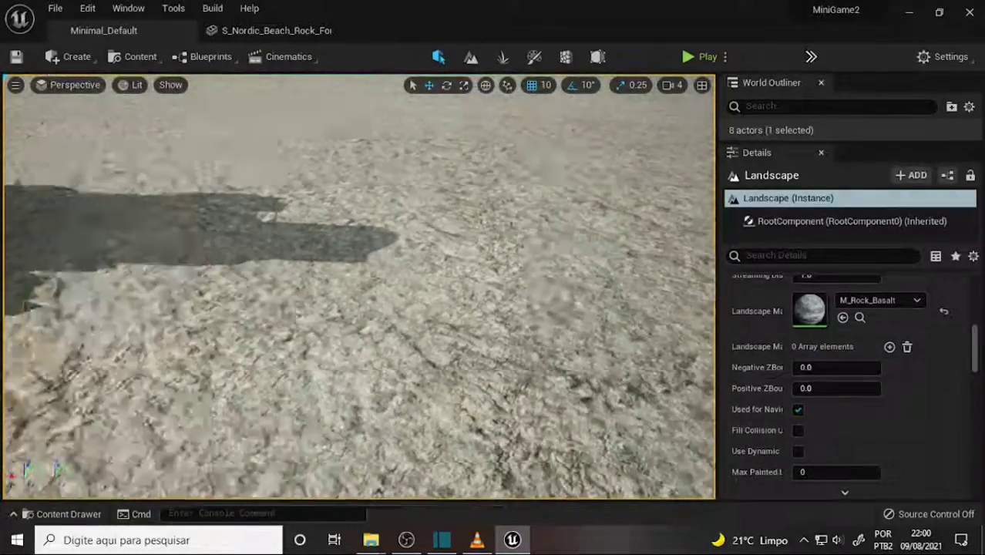
right_click_drag(488, 212, 526, 186)
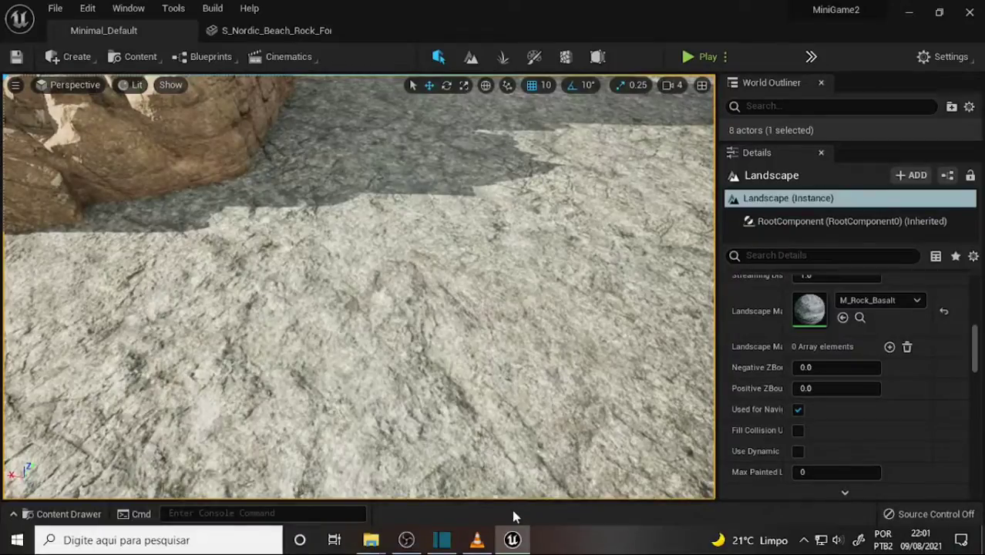
left_click(406, 539)
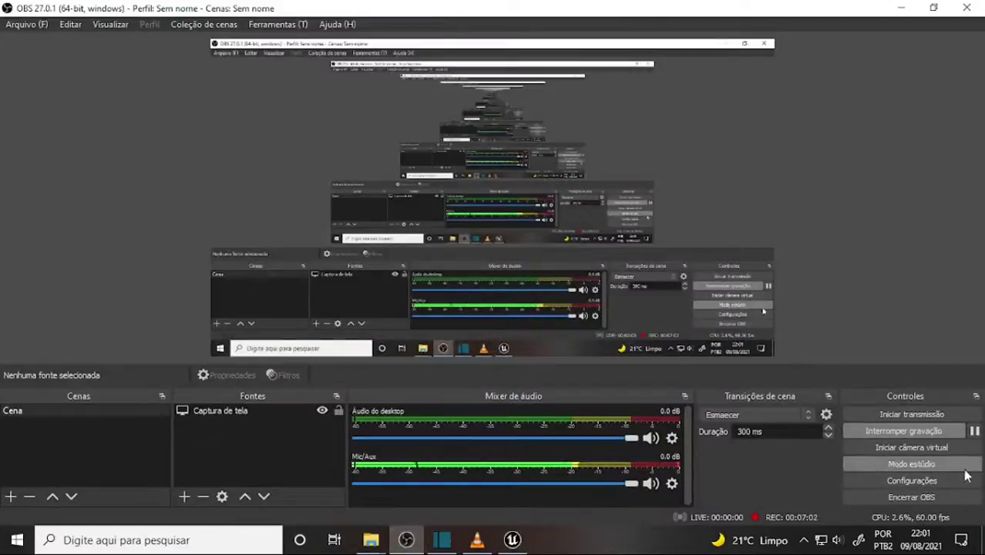
- Create M_Rock_Basalt_Inst from M_Rock_Basalt and assign it as the Landscape Material
left_click(513, 540)
scroll(531, 272, "down", 3)
scroll(532, 271, "down", 3)
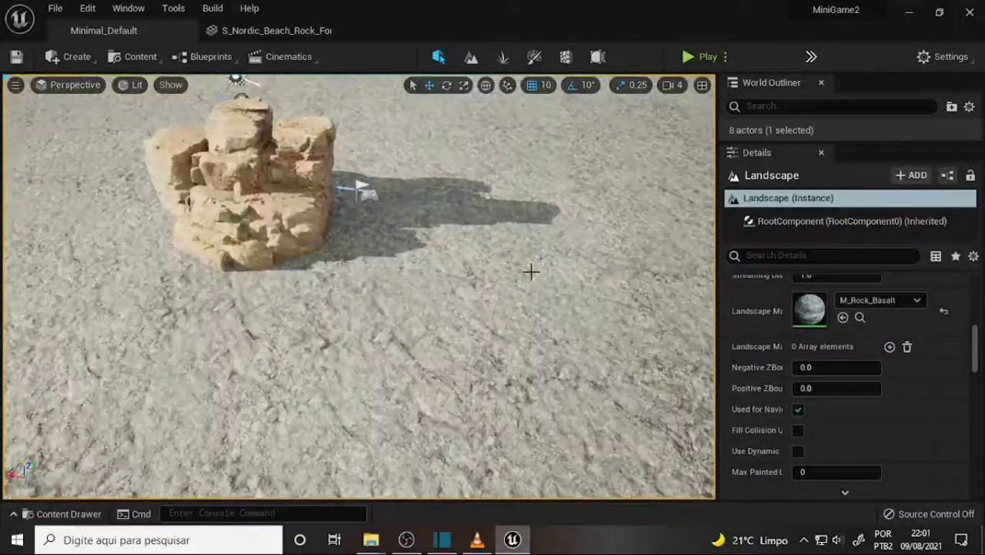
scroll(531, 272, "down", 2)
scroll(532, 271, "up", 1)
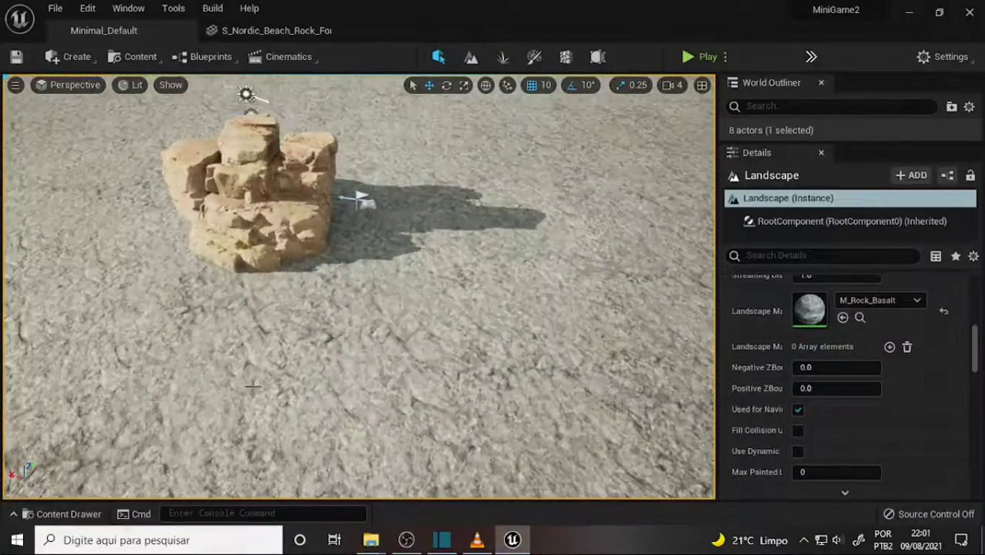
left_click(54, 514)
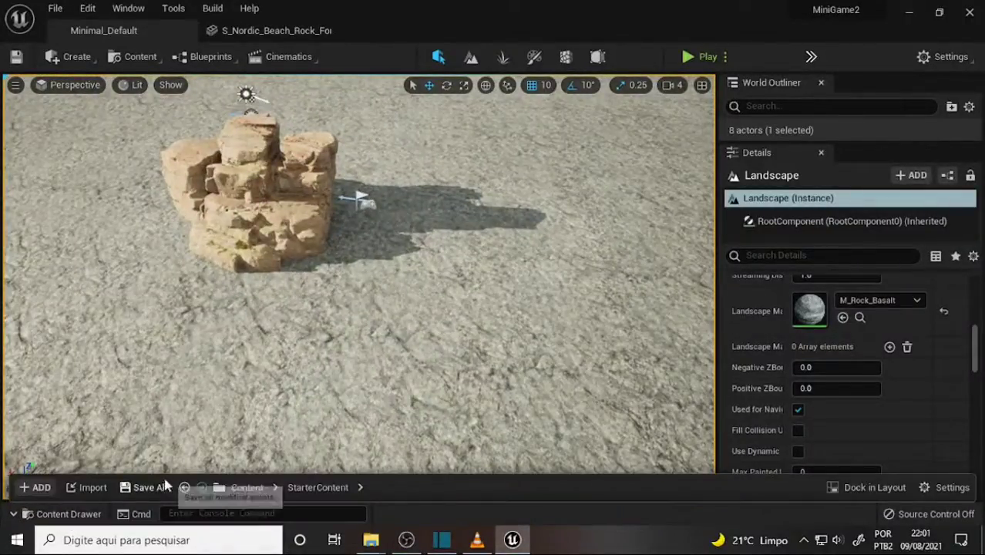
left_click_drag(179, 477, 184, 333)
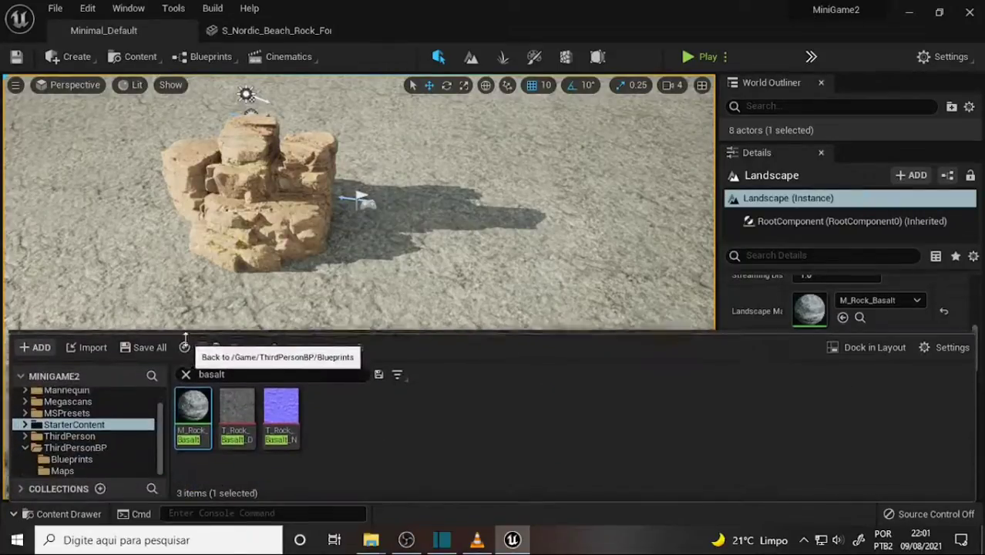
mouse_move(193, 409)
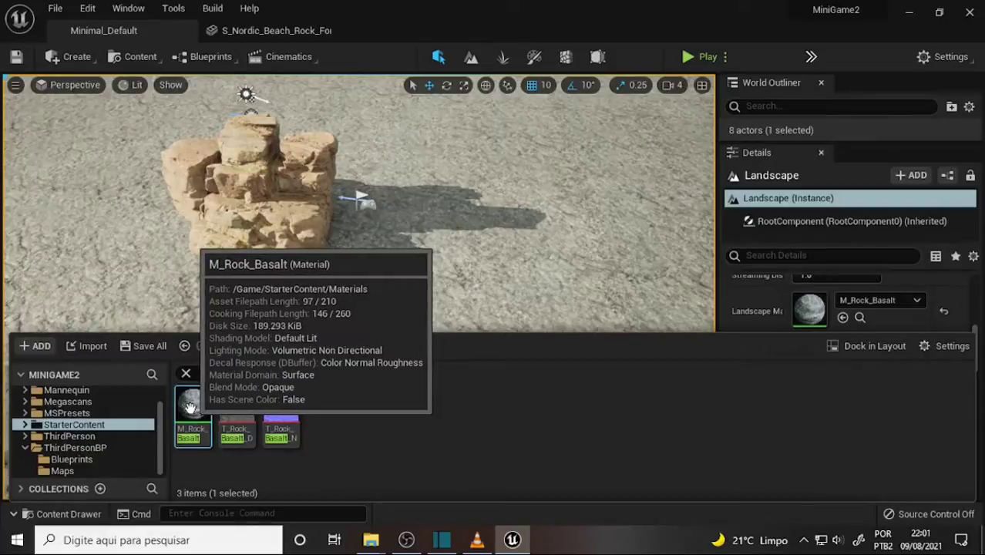
right_click(190, 407)
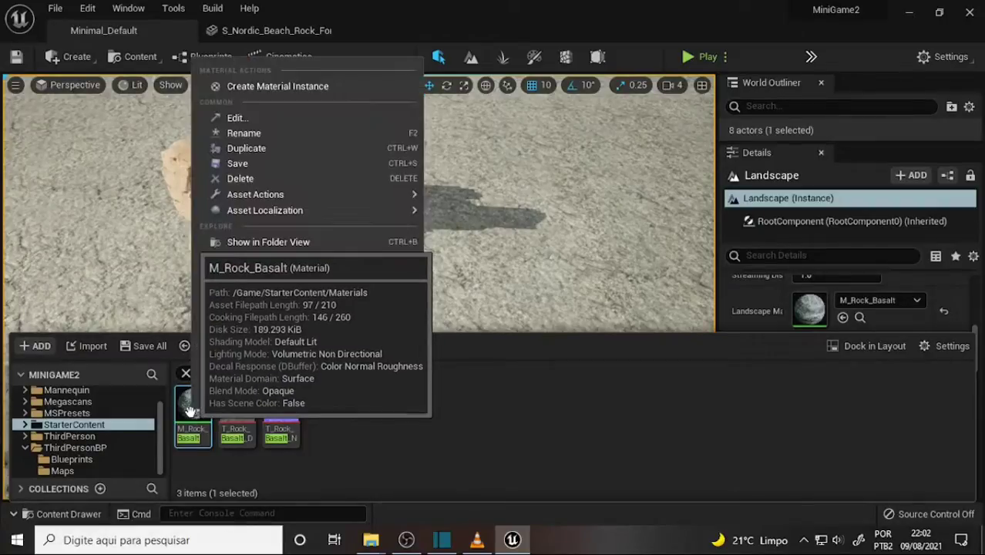
left_click(285, 89)
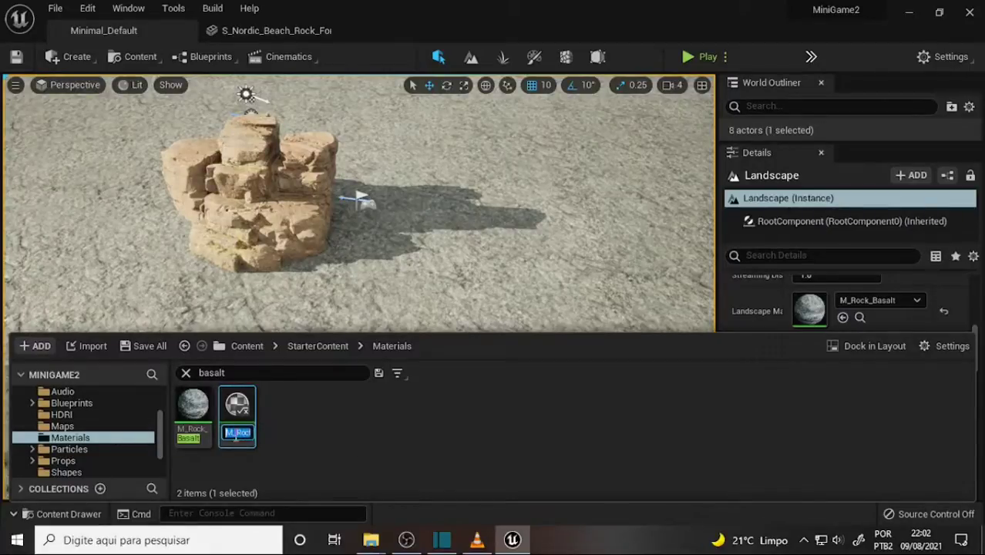
key("Return")
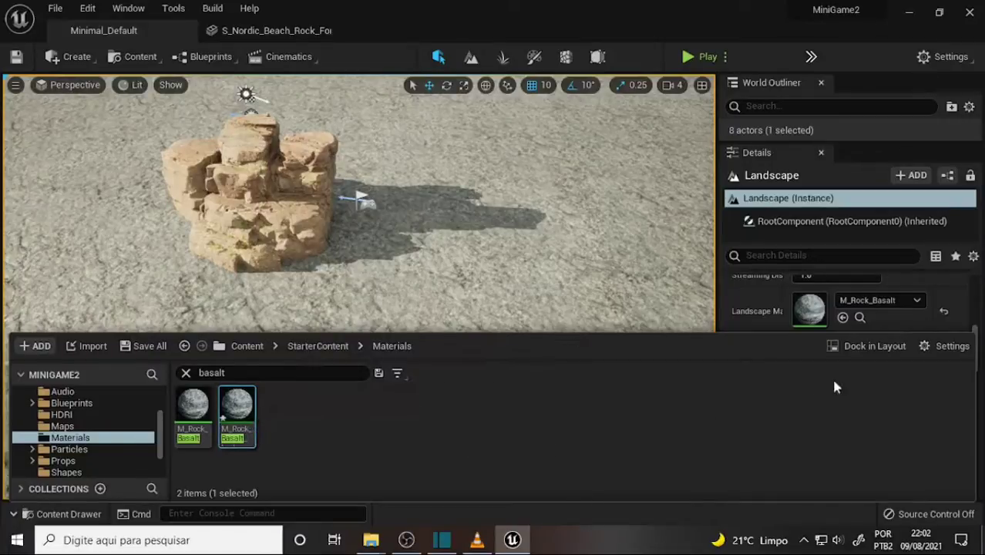
mouse_move(234, 414)
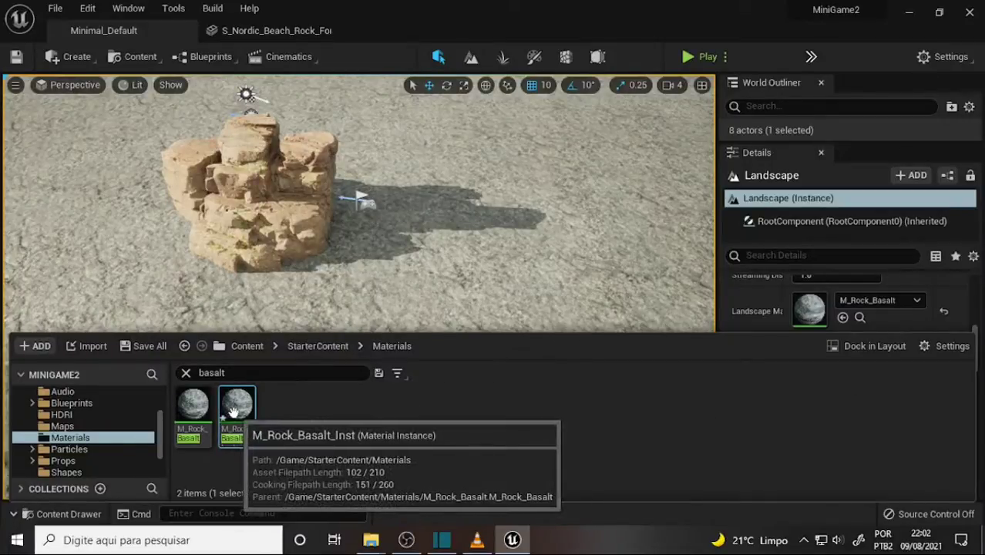
left_click_drag(234, 414, 810, 309)
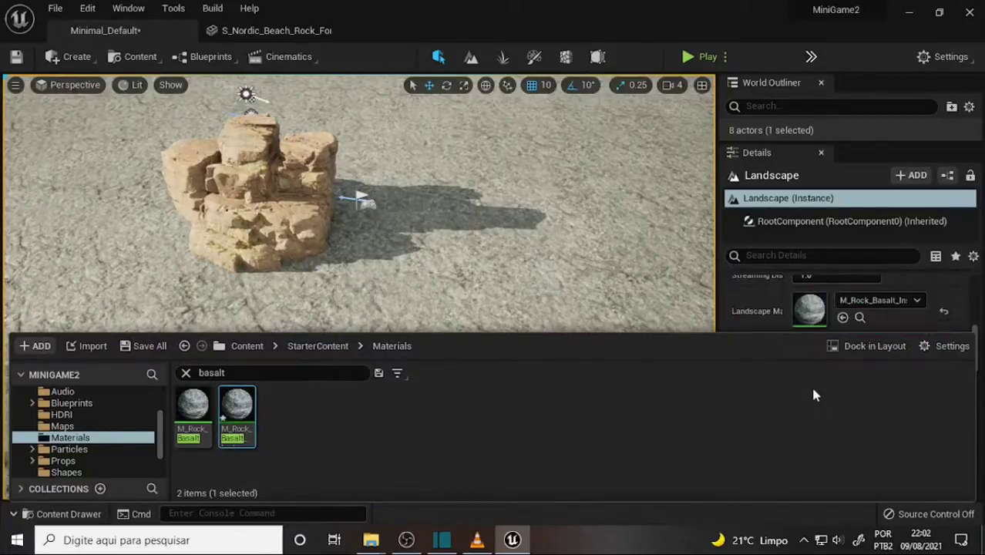
- Open M_Rock_Basalt_Inst, then open its parent M_Rock_Basalt material from the Parent slot
double_click(234, 406)
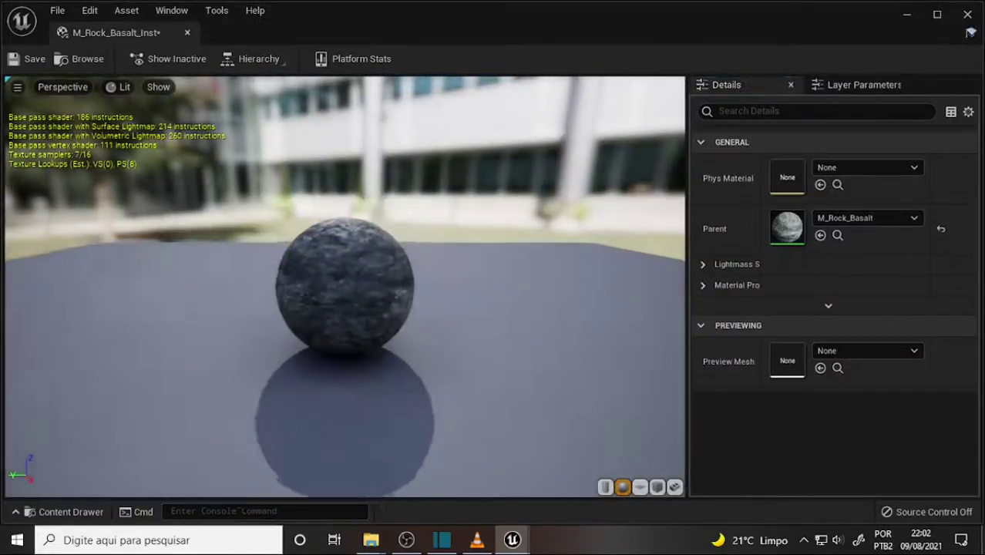
scroll(521, 203, "up", 5)
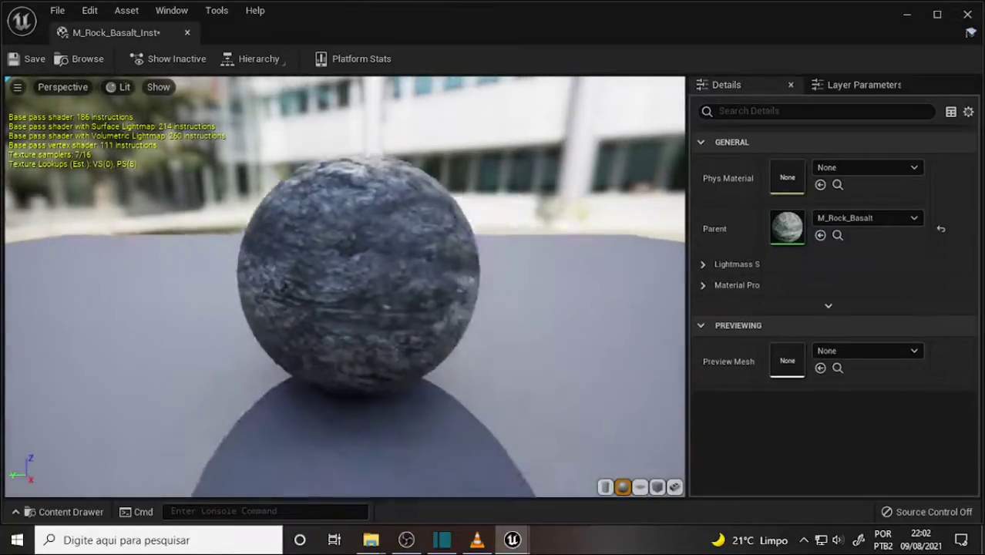
double_click(788, 233)
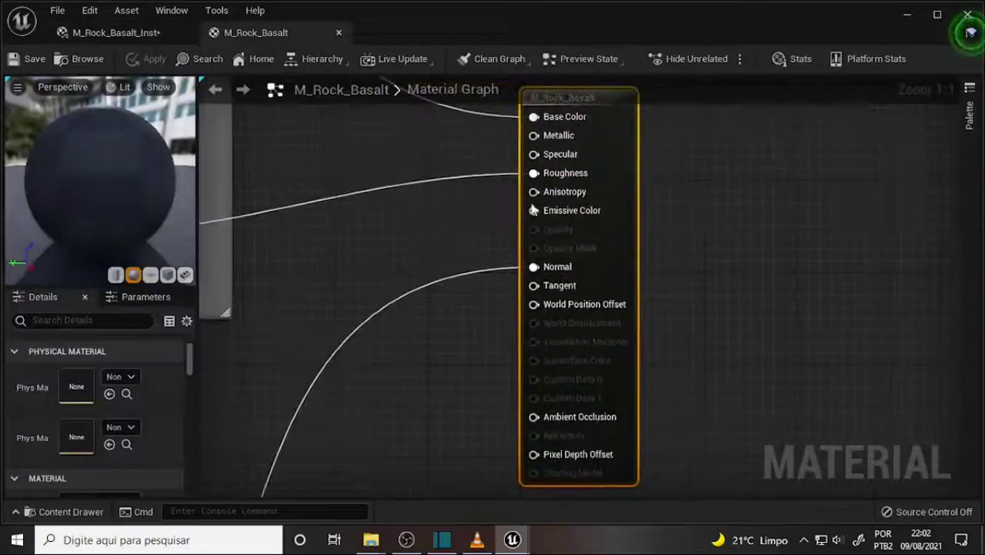
- Browse the M_Rock_Basalt graph around the result node and NormalTextureSamples, then return to the instance
scroll(617, 194, "down", 9)
scroll(619, 195, "up", 4)
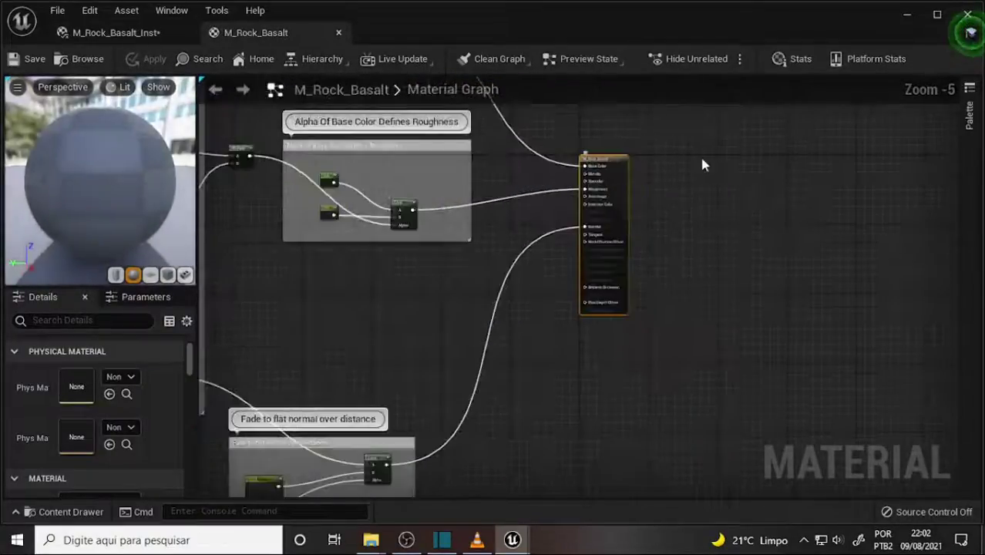
mouse_move(700, 154)
right_mouse_down()
mouse_move(674, 127)
mouse_move(767, 375)
mouse_move(779, 463)
mouse_move(748, 397)
right_mouse_up()
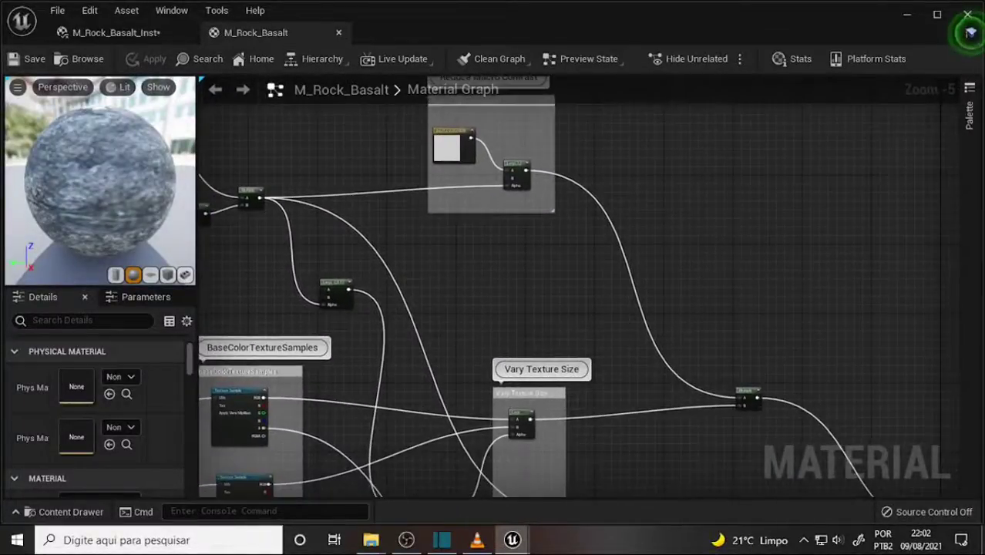
scroll(714, 199, "up", 5)
scroll(716, 200, "down", 5)
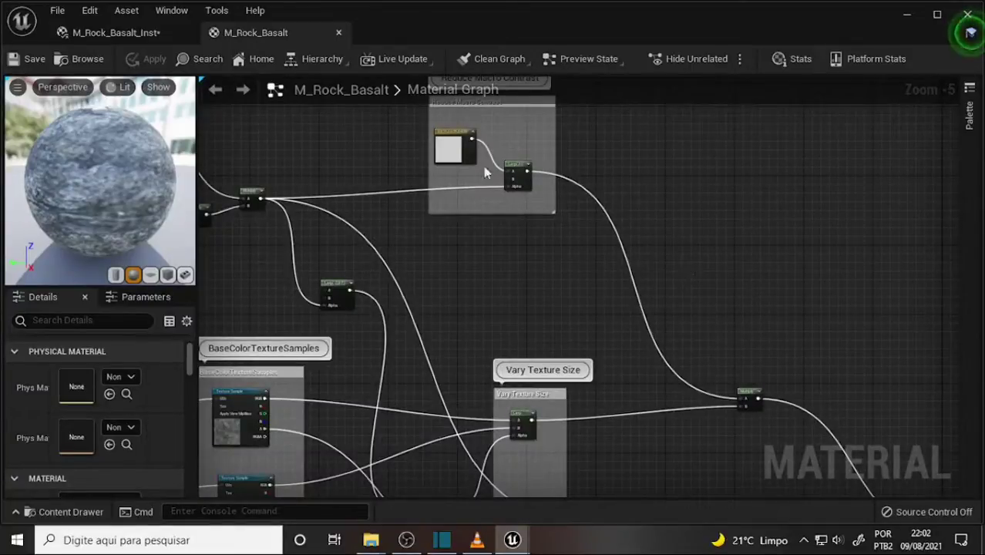
scroll(555, 189, "up", 3)
scroll(550, 172, "down", 3)
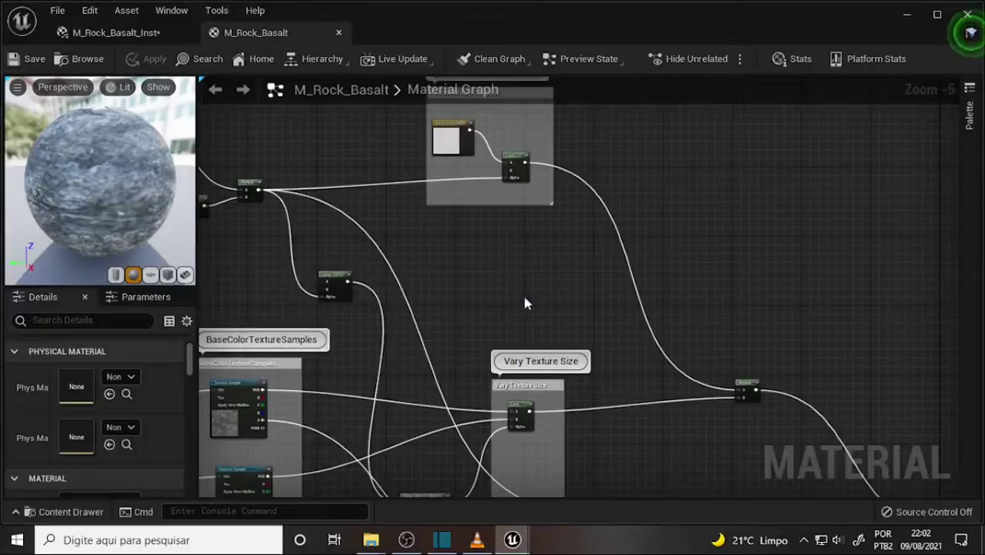
scroll(608, 263, "down", 4)
scroll(619, 278, "up", 3)
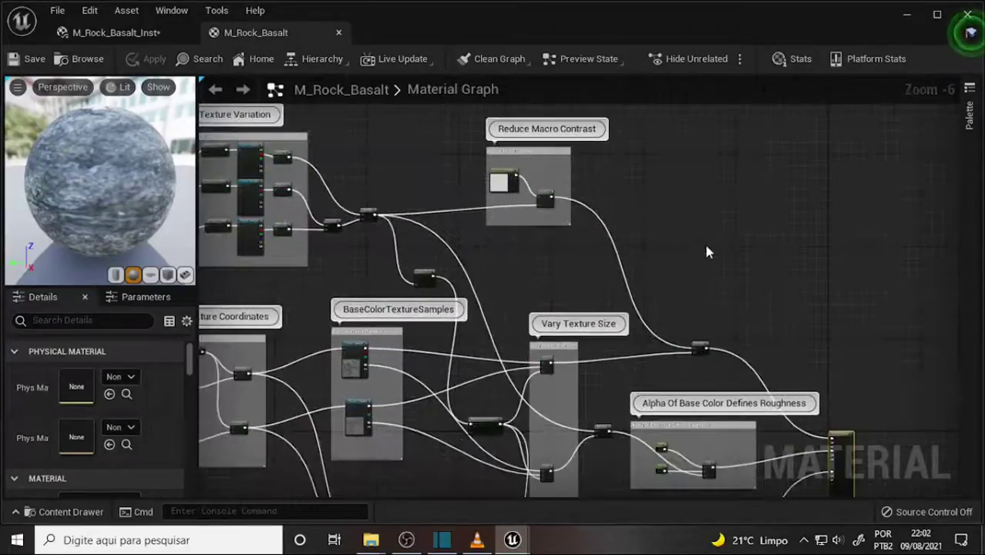
right_click_drag(707, 249, 729, 172)
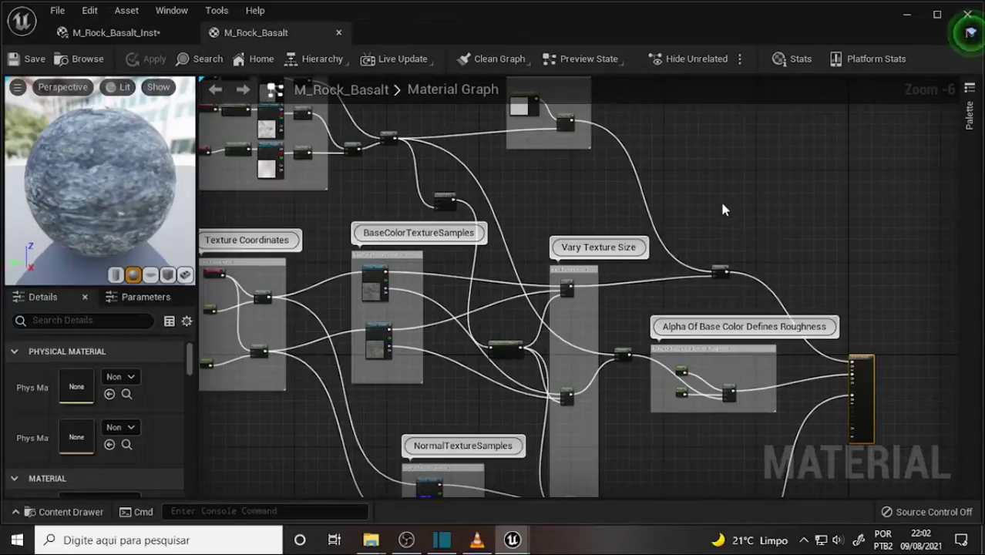
scroll(722, 221, "down", 2)
scroll(713, 224, "up", 2)
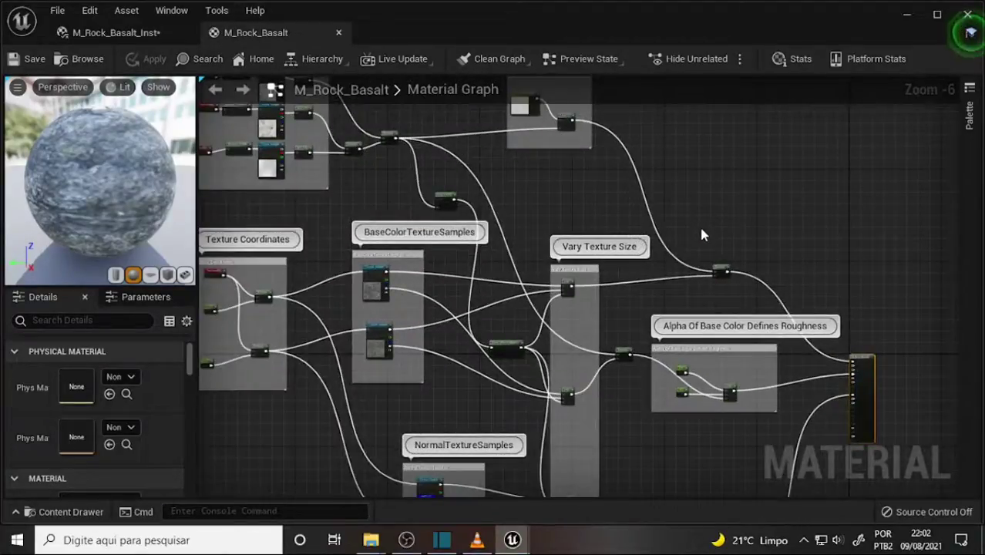
left_click(115, 32)
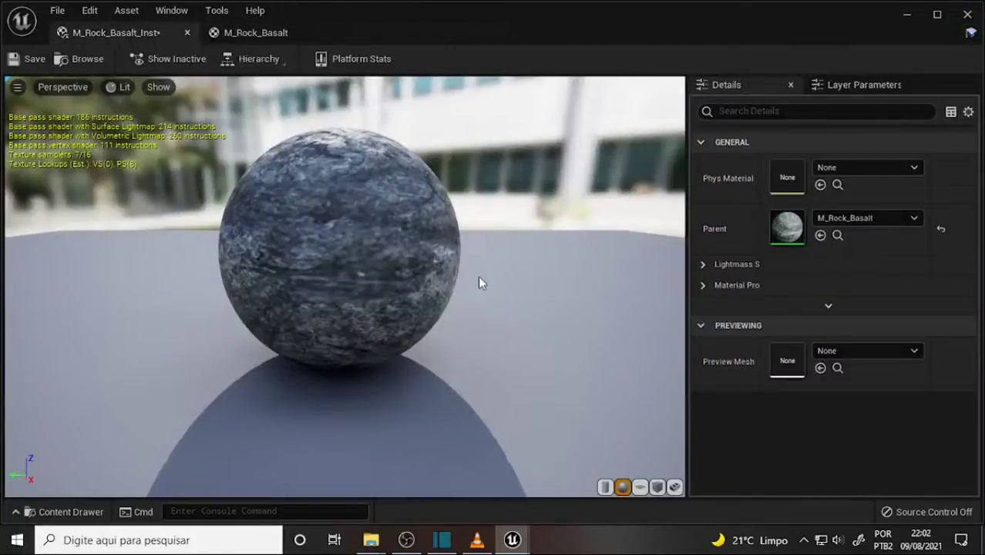
- Dock the M_Rock_Basalt_Inst and M_Rock_Basalt editors as main-window tabs, ending on the S_Nordic_Beach_Rock_Formation mesh
left_click_drag(115, 32, 320, 33)
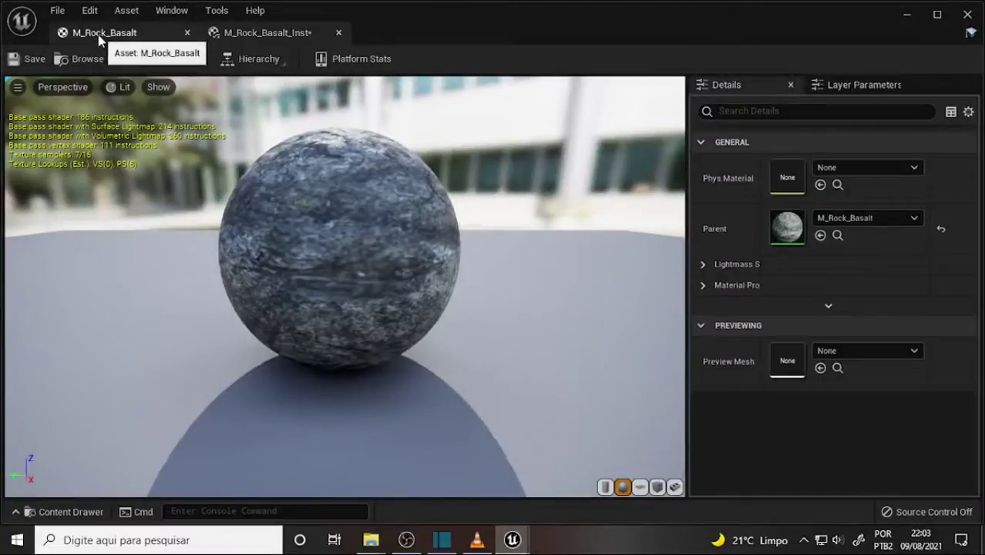
left_click_drag(102, 33, 362, 35)
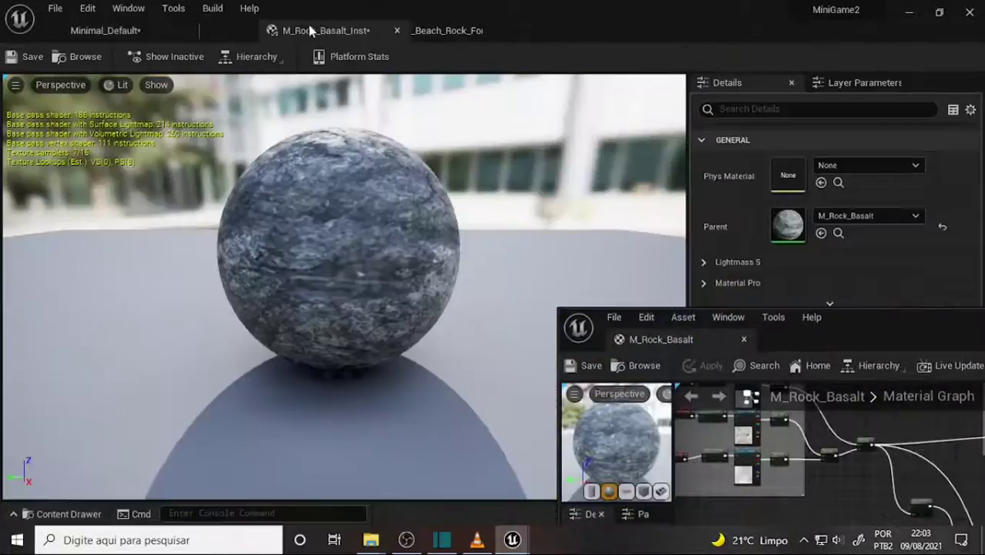
left_click_drag(494, 225, 417, 30)
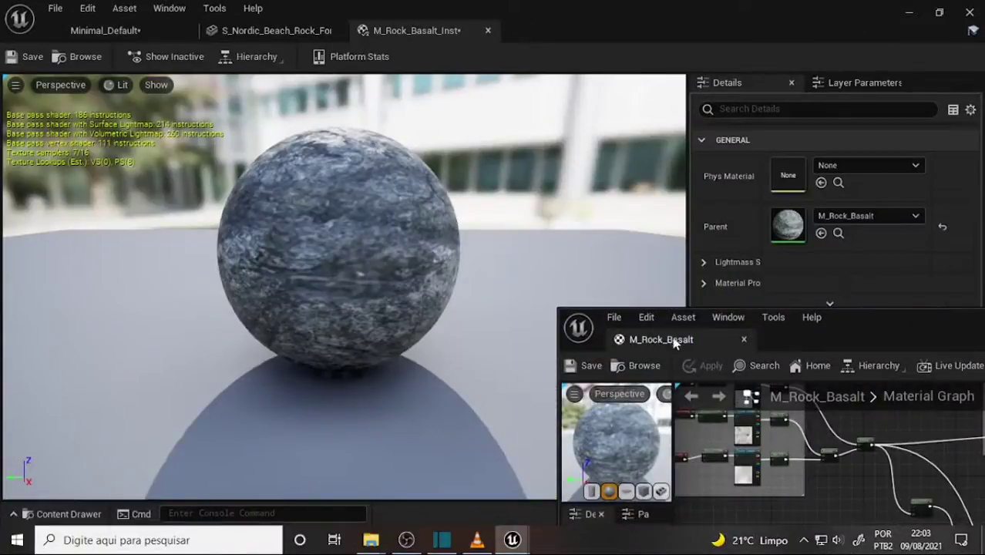
left_click_drag(673, 344, 501, 30)
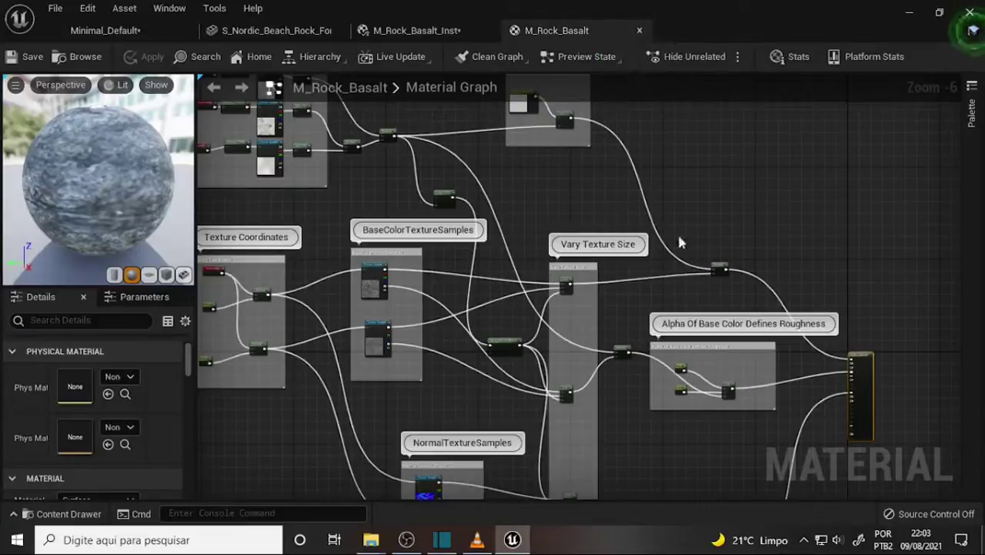
left_click(421, 30)
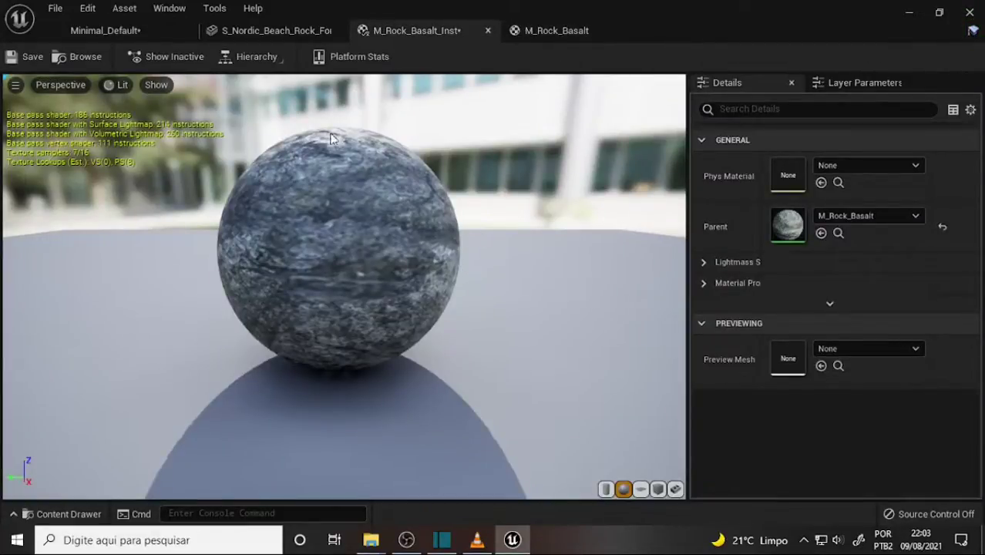
left_click(277, 30)
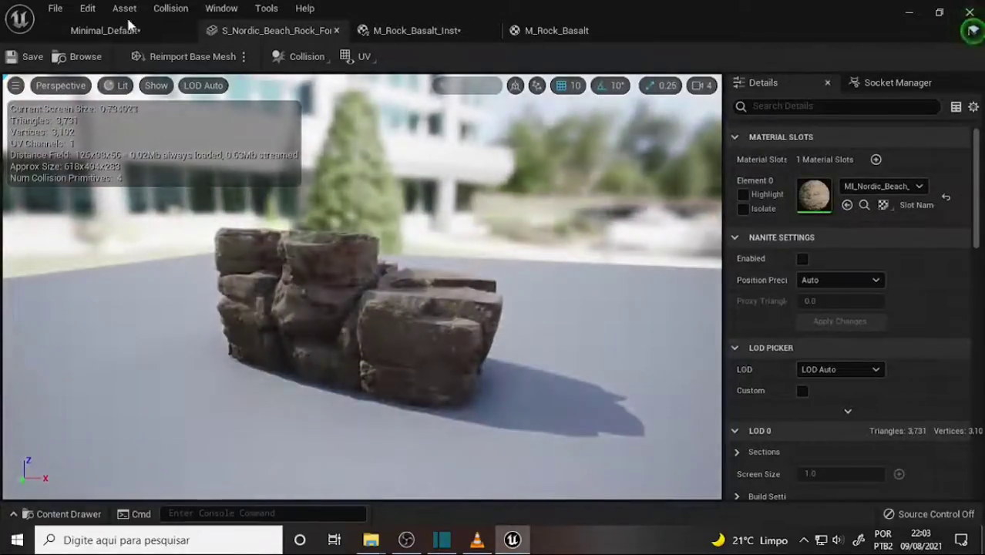
- Return to the Minimal_Default level and Save All to store the level and M_Rock_Basalt_Inst
left_click(128, 30)
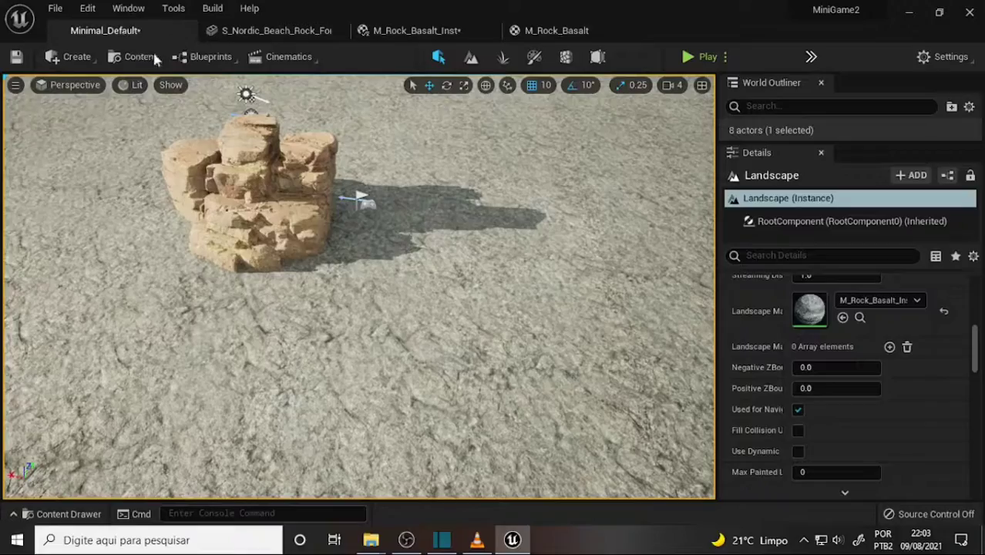
right_click_drag(551, 224, 550, 193)
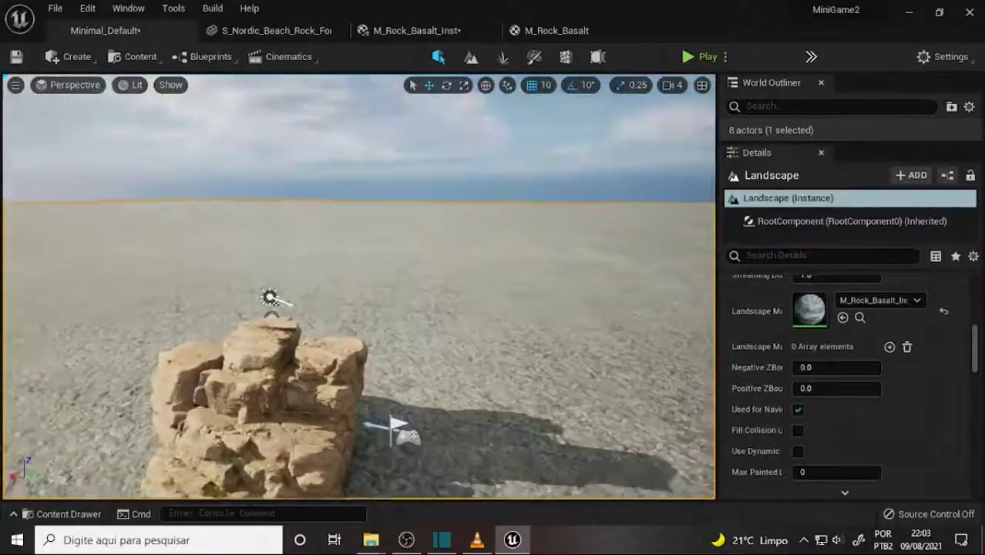
right_click_drag(467, 218, 466, 218)
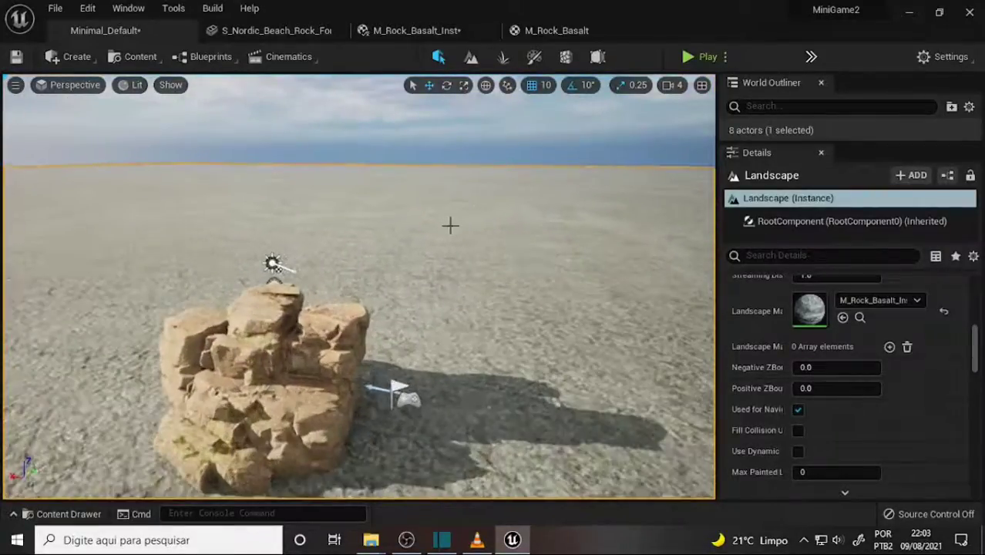
right_click_drag(443, 344, 443, 344)
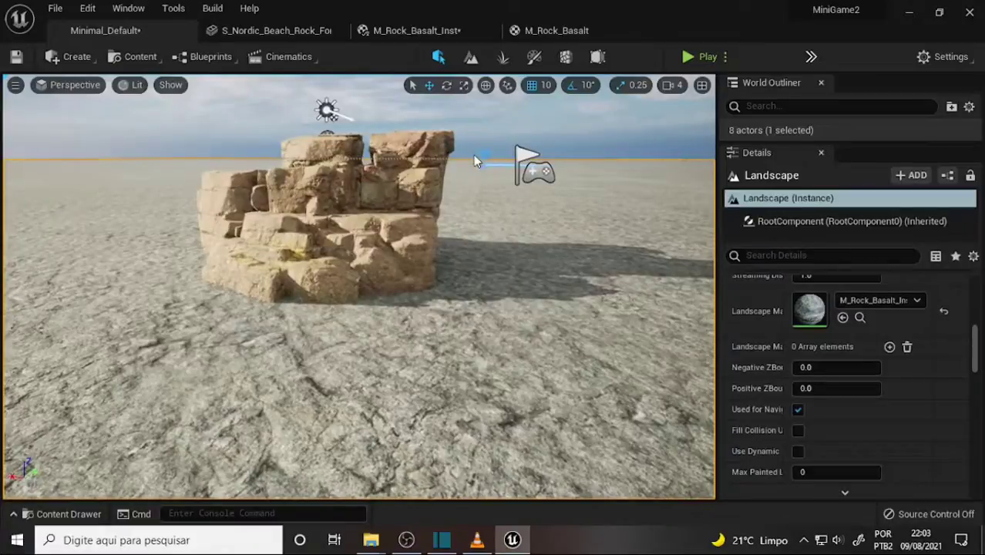
left_click(55, 8)
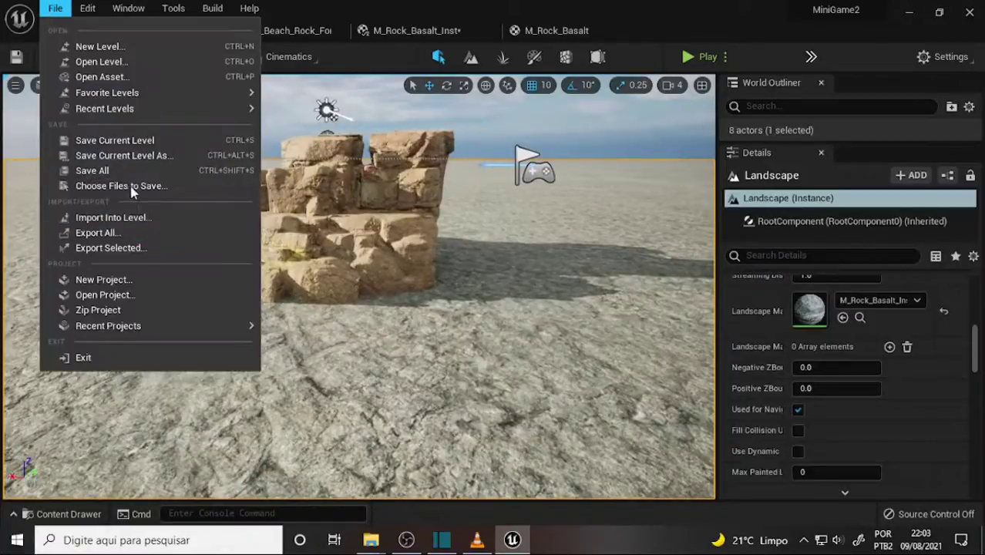
left_click(128, 175)
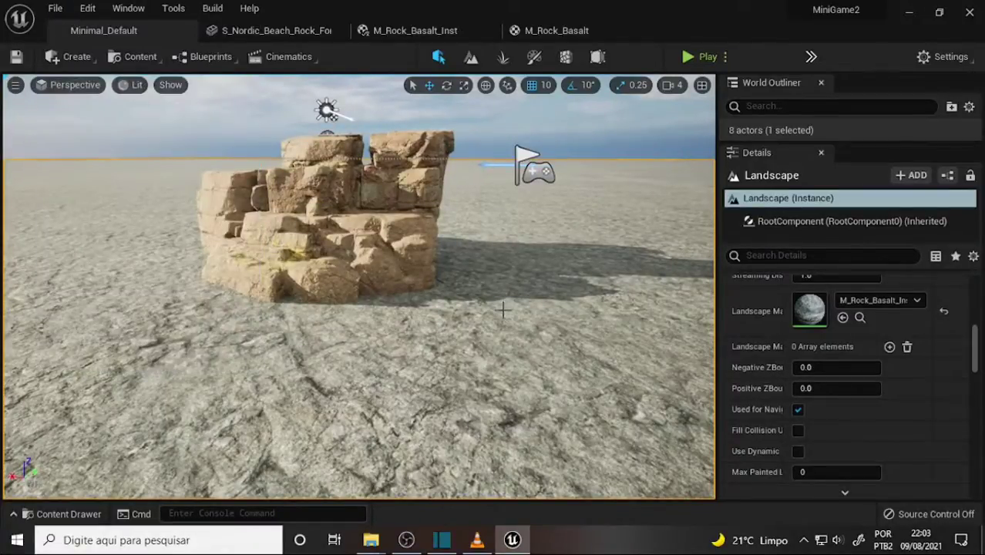
- Orbit the camera around the rock formation to check it up close
scroll(503, 309, "up", 5)
scroll(503, 310, "down", 3)
left_click_drag(493, 300, 494, 301, "alt")
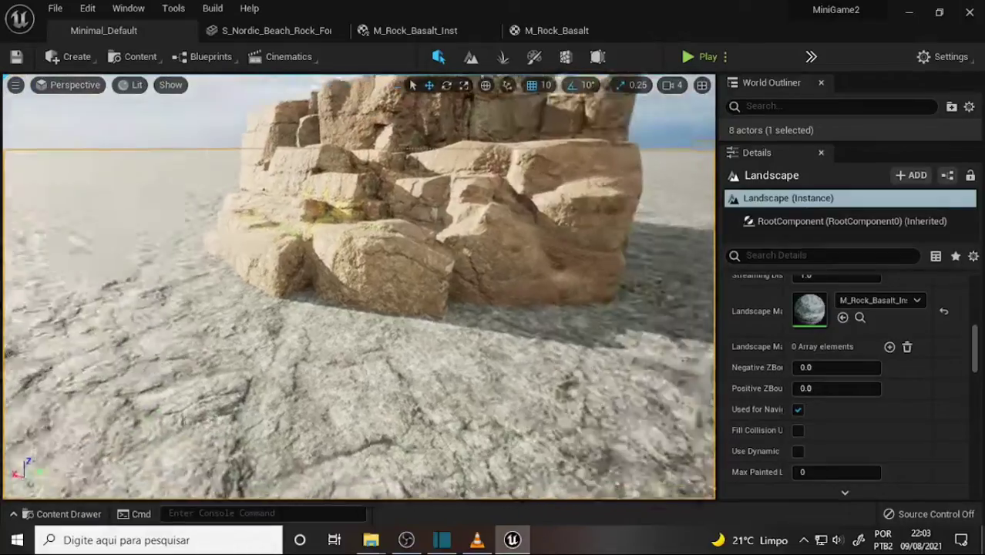